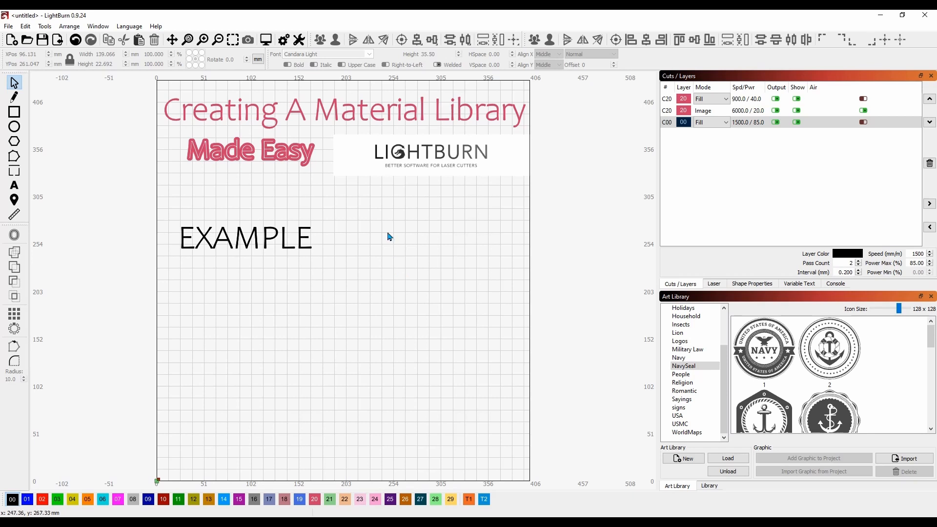
- Move the EXAMPLE text to layer 01 (blue), and keep the text and its layer entry selected
click(265, 239)
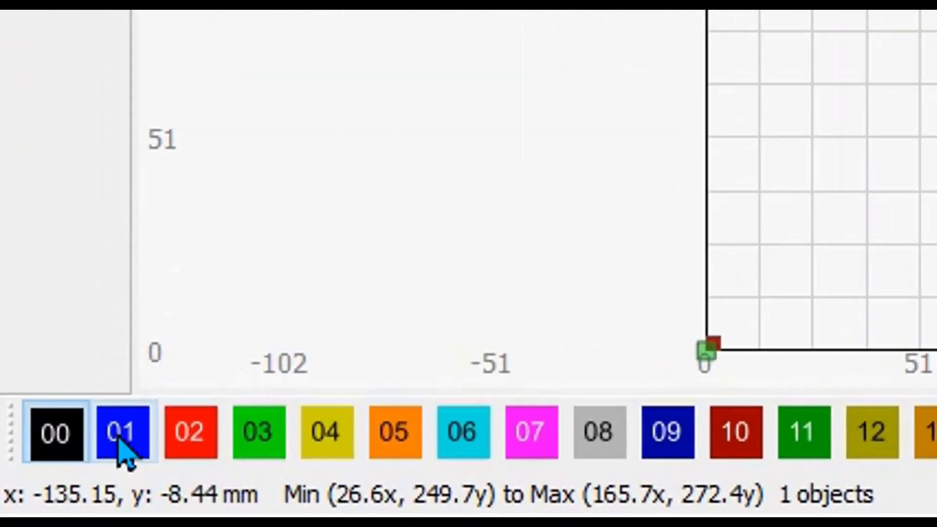
click(119, 435)
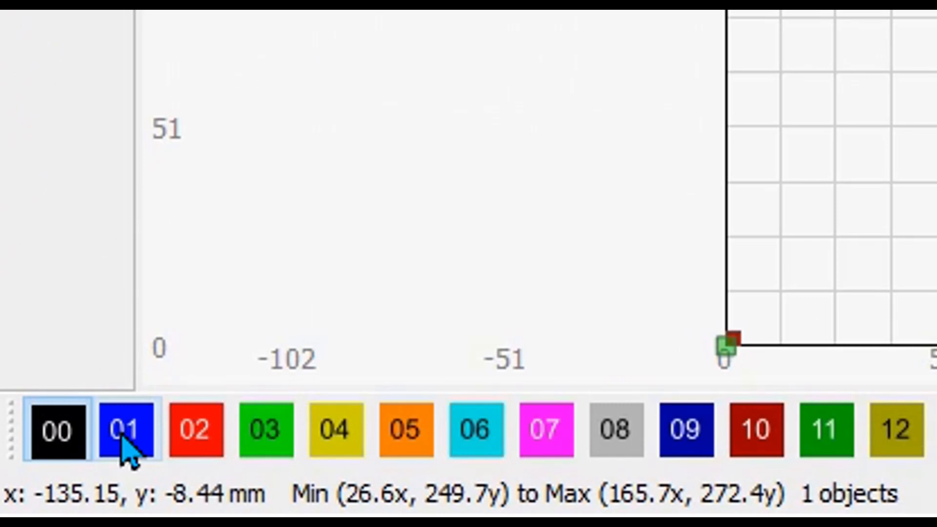
click(122, 435)
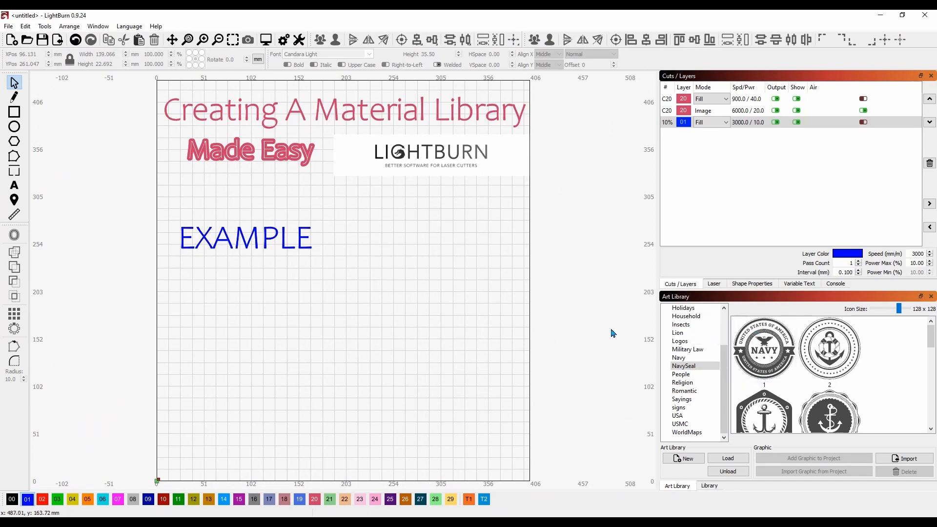
click(244, 244)
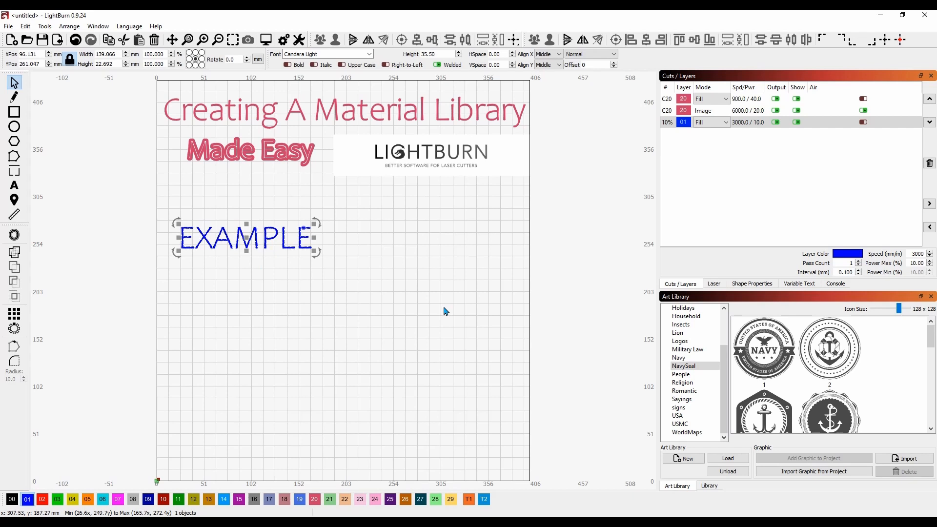
click(672, 125)
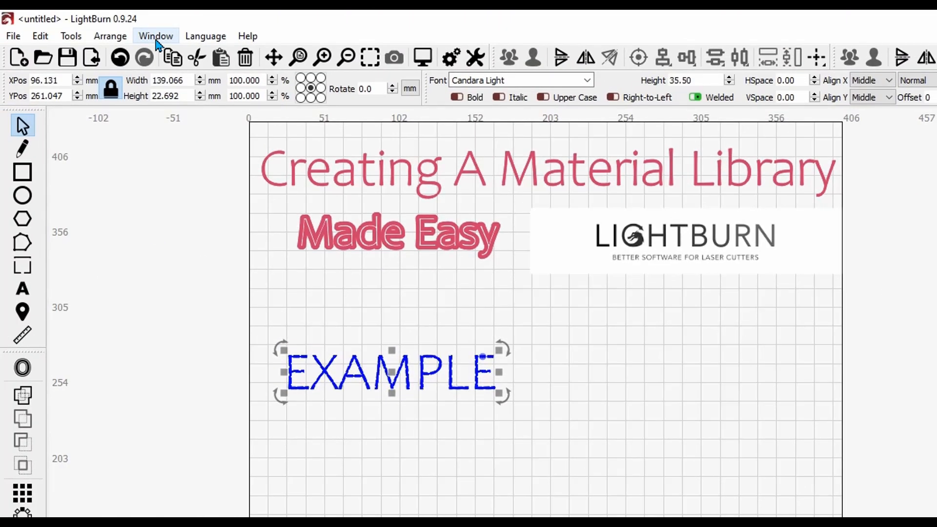
- Check that the material Library window is enabled and bring it up in place of the Art Library
click(156, 41)
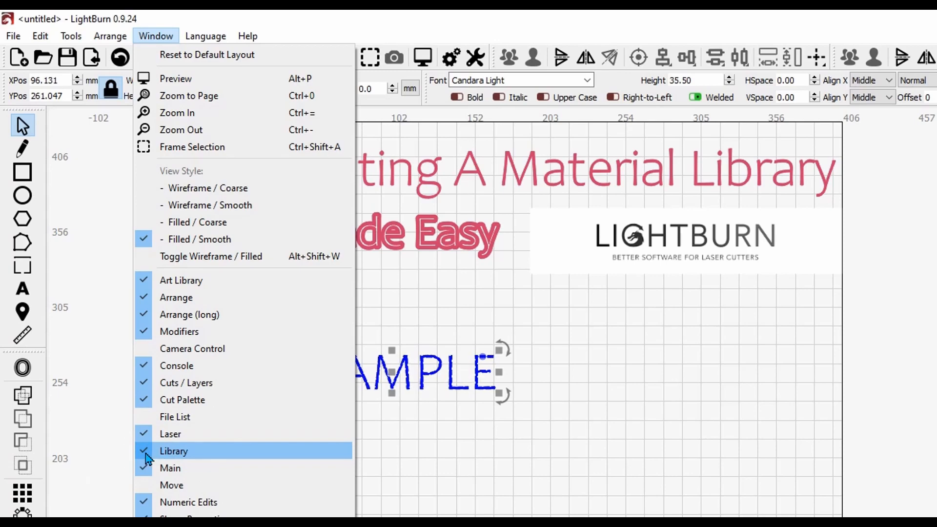
click(552, 498)
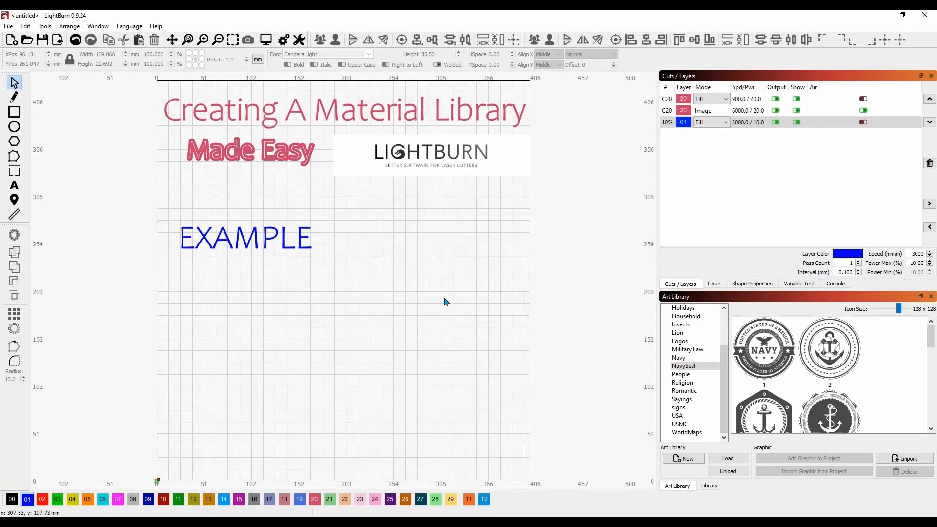
click(715, 490)
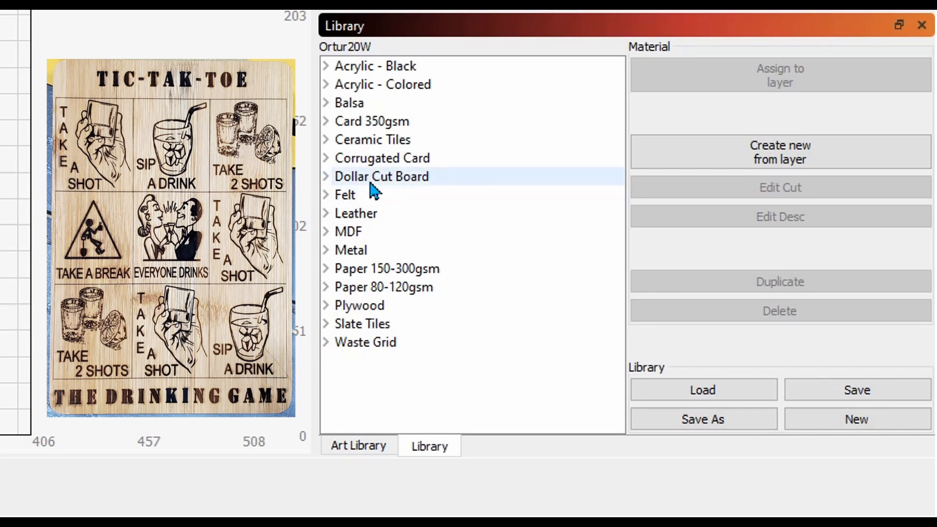
- Assign the Engrave Medium preset of Dollar Cut Board (no thickness) to layer 01 and review the layer's cut settings
click(375, 178)
double_click(375, 179)
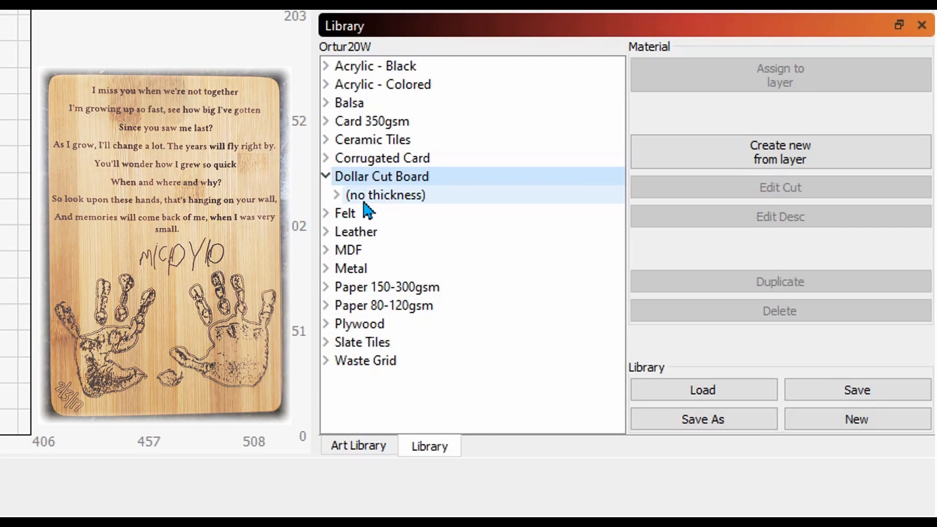
double_click(377, 193)
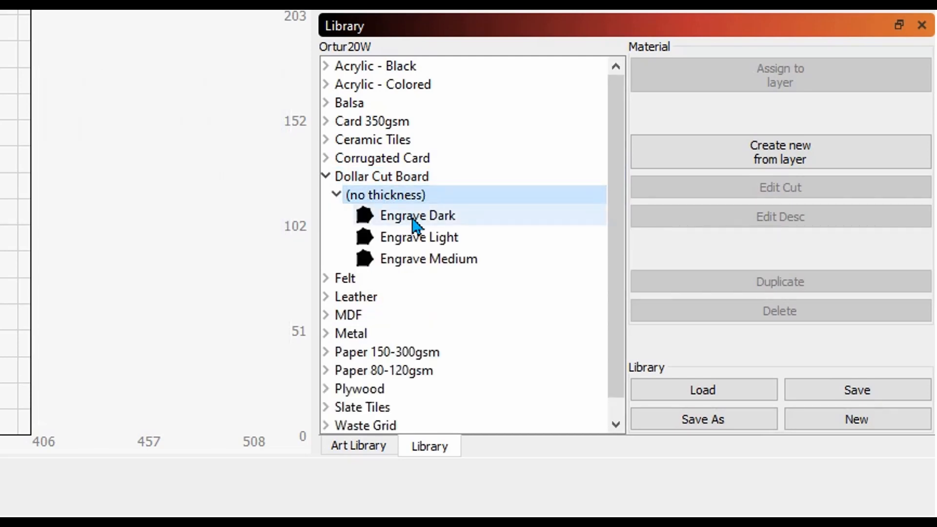
click(455, 221)
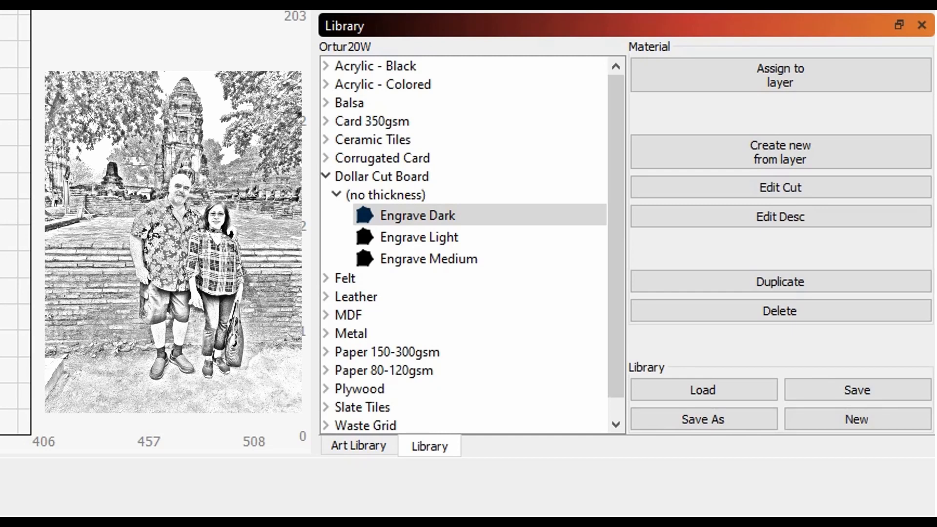
click(432, 268)
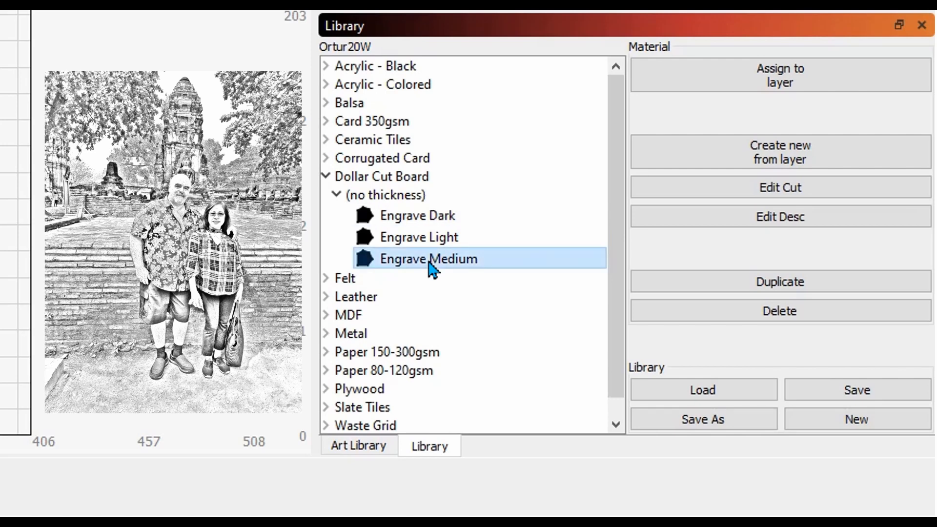
click(428, 264)
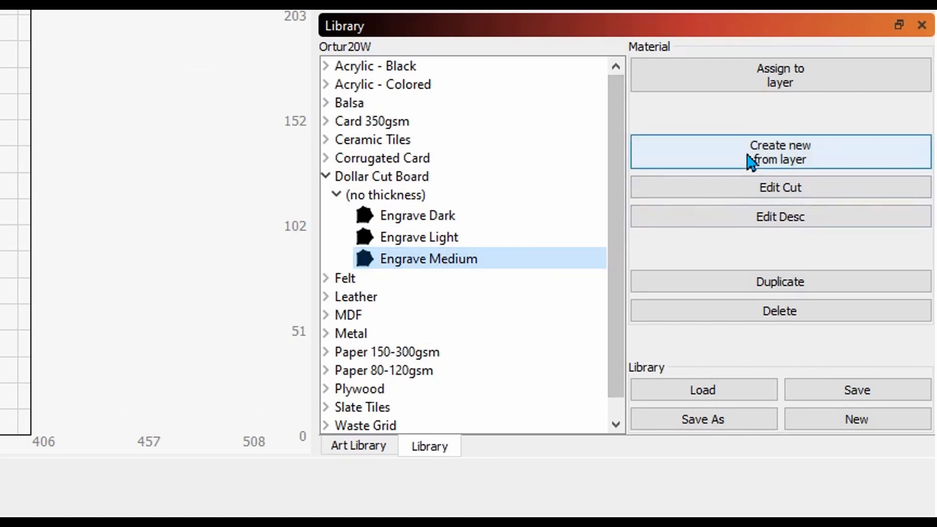
click(790, 84)
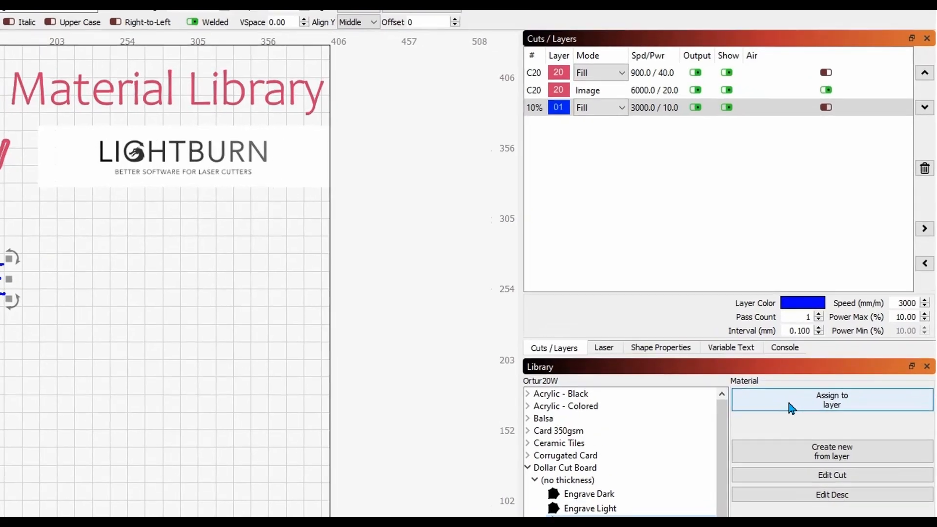
click(839, 322)
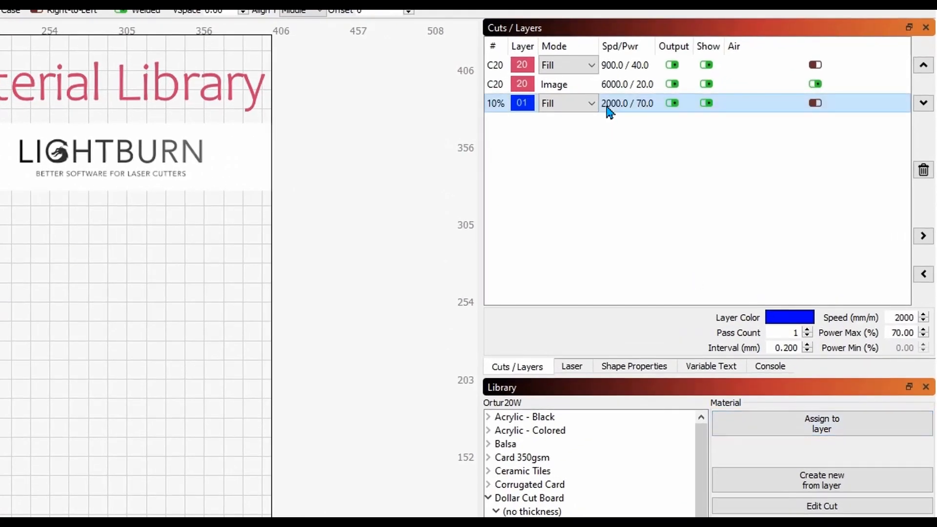
double_click(494, 104)
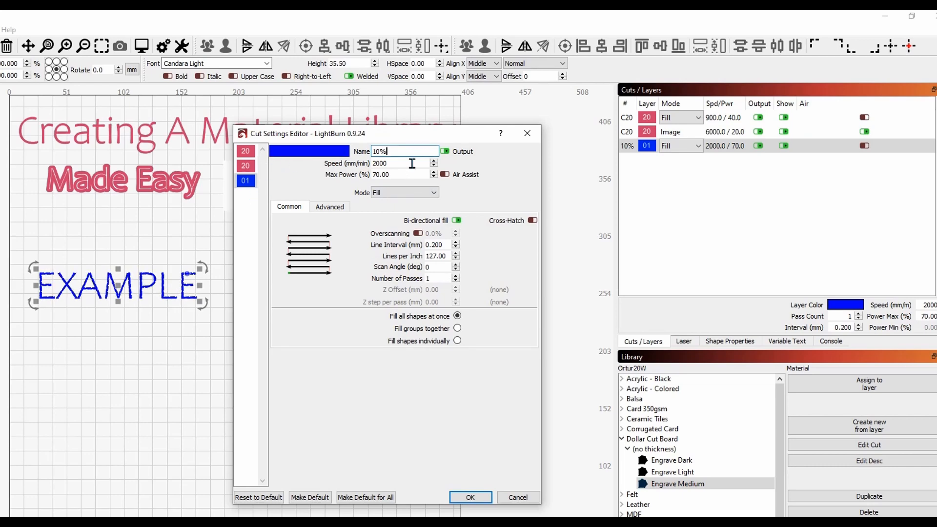
click(470, 497)
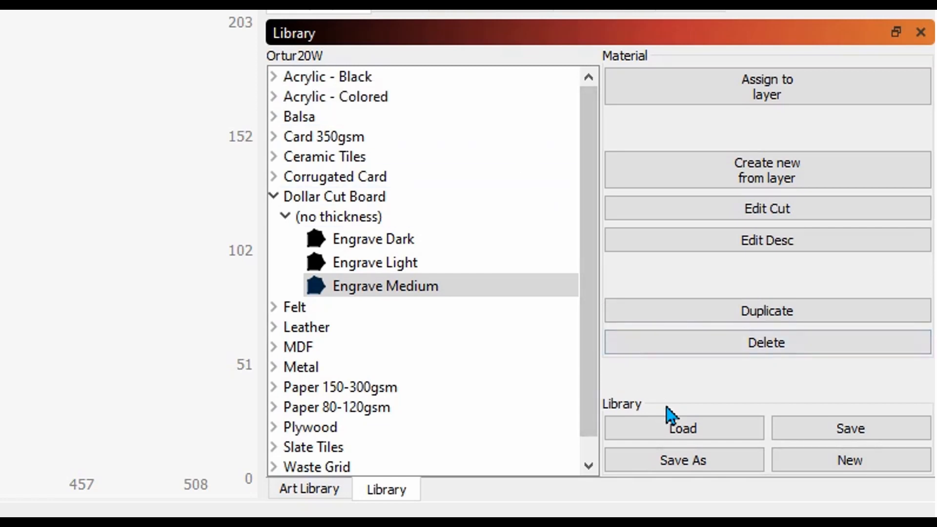
- Load the K40.clb cut library and replace it with a new, empty material library
click(682, 429)
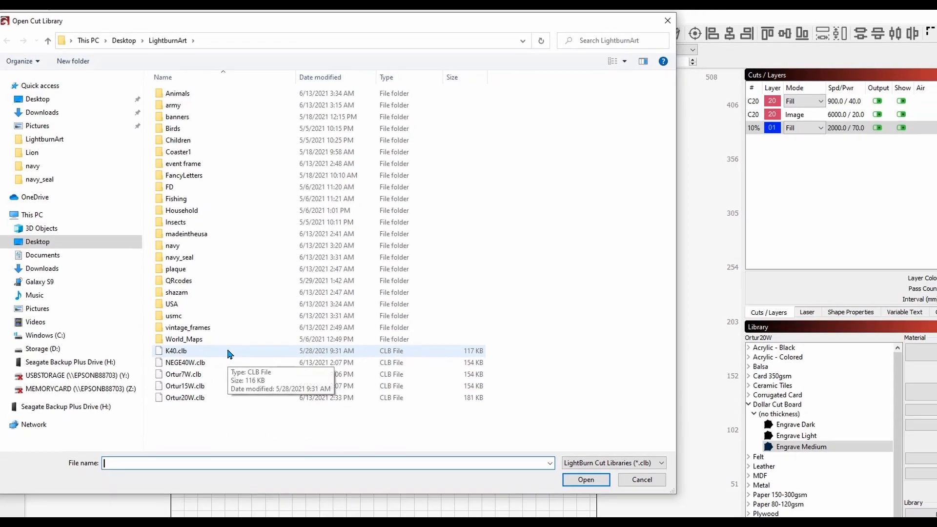
double_click(227, 352)
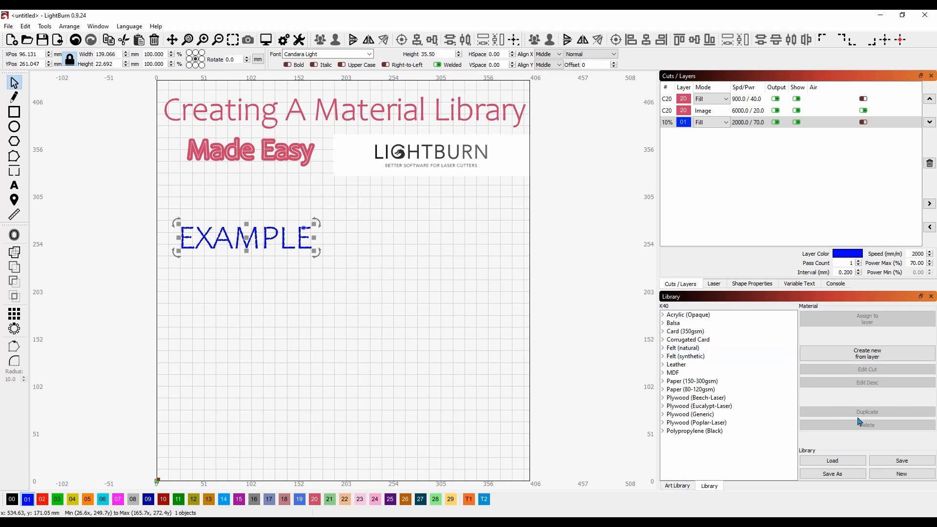
click(896, 475)
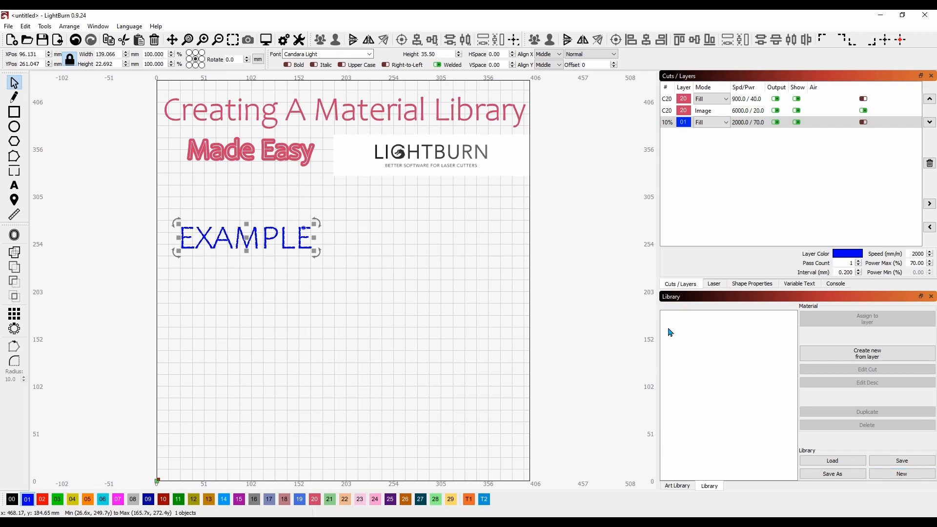
- Delete the two title texts and the LightBurn logo above the EXAMPLE text
click(414, 310)
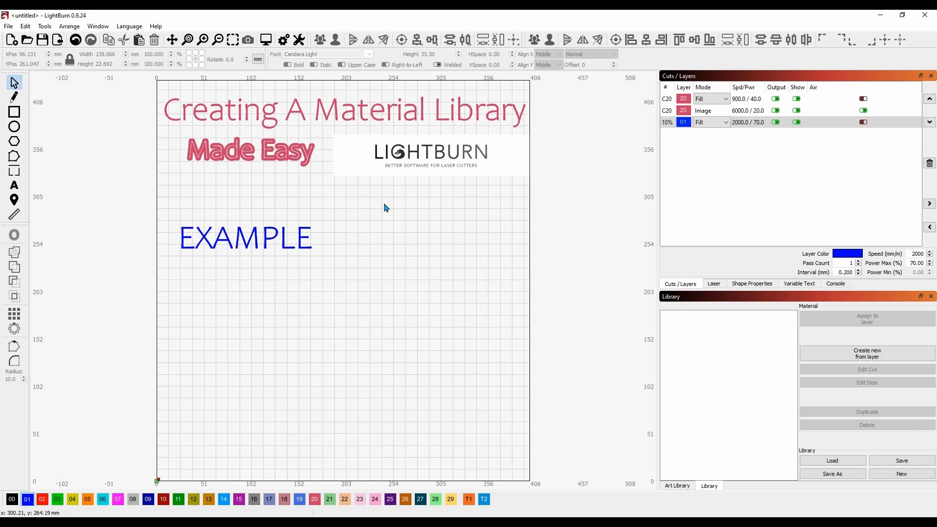
drag(159, 88, 557, 193)
key(Delete)
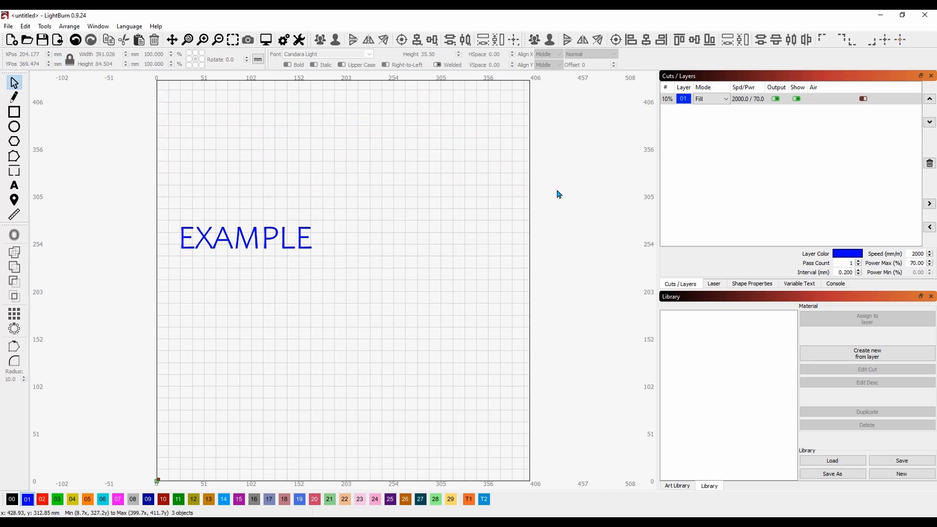
- Set the EXAMPLE text's layer 01 to Line mode with a speed of 3000 mm/min and Air Assist on
click(264, 239)
drag(231, 249, 295, 202)
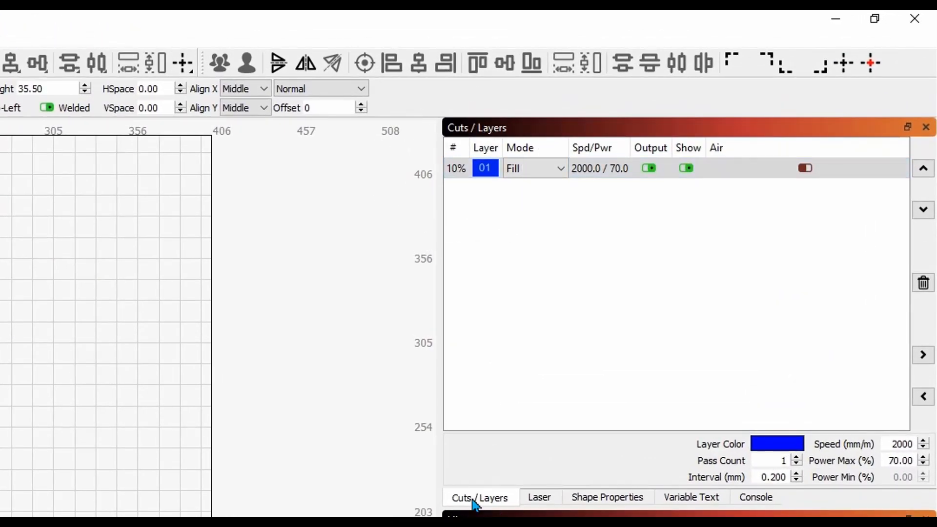
double_click(459, 171)
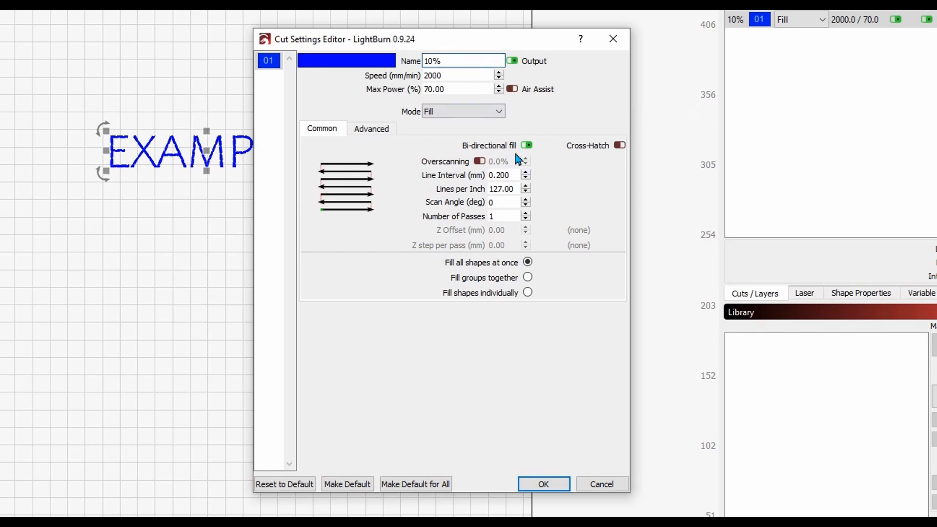
click(500, 117)
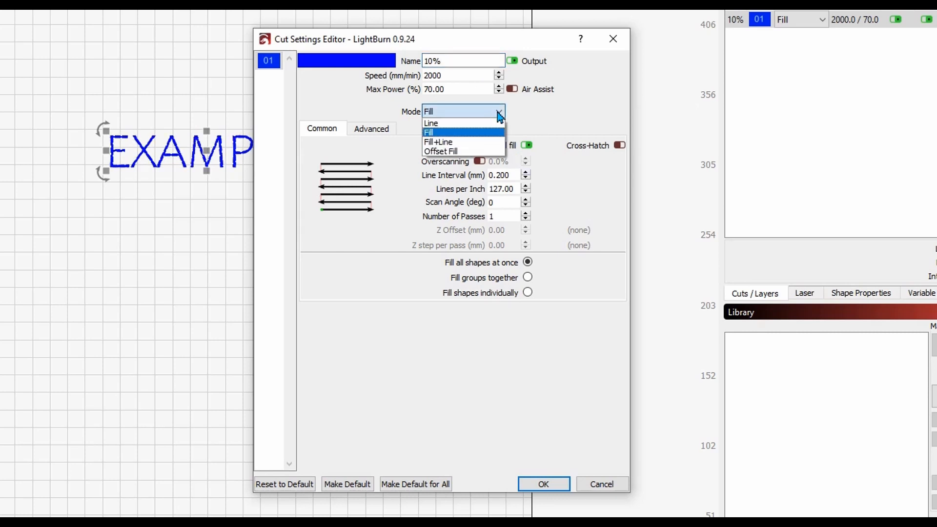
click(486, 127)
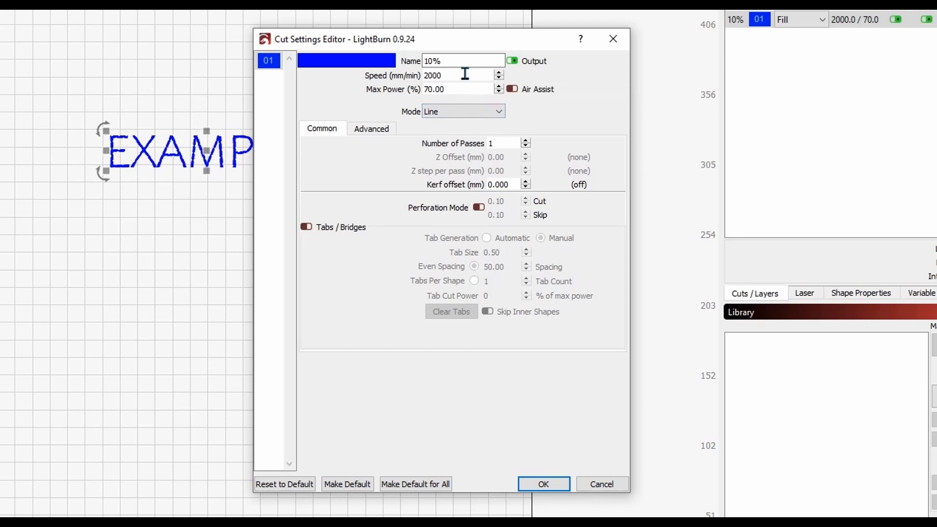
drag(467, 75, 411, 85)
text(3)
click(512, 89)
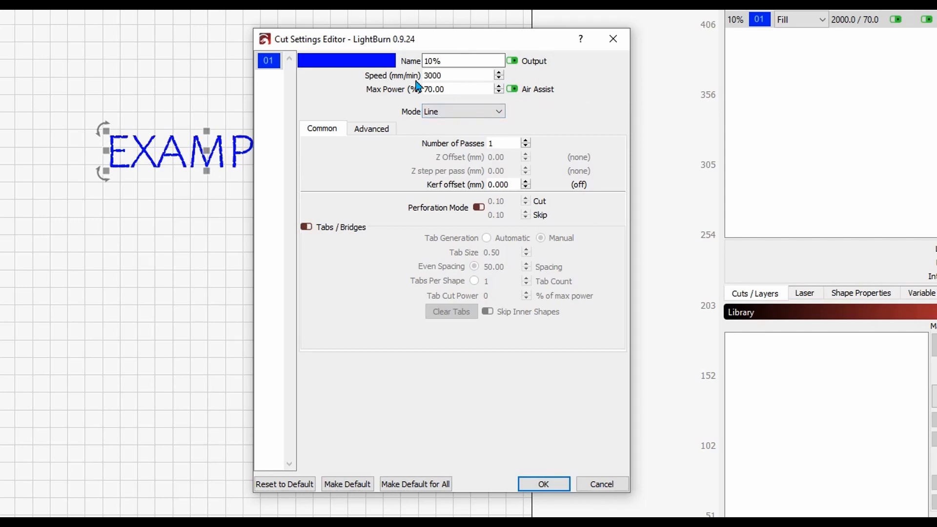
click(544, 484)
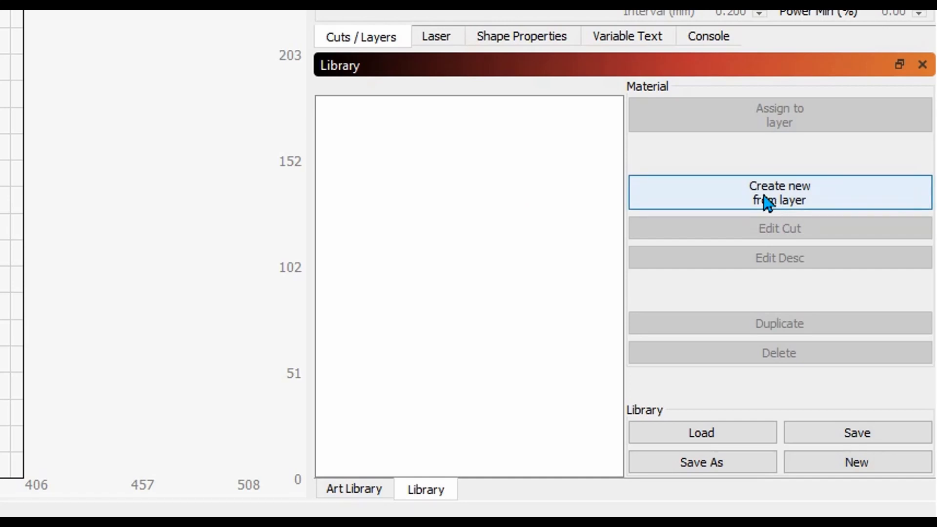
- Start a new library entry from the EXAMPLE text's layer and set its material name to Cutting Board
click(768, 202)
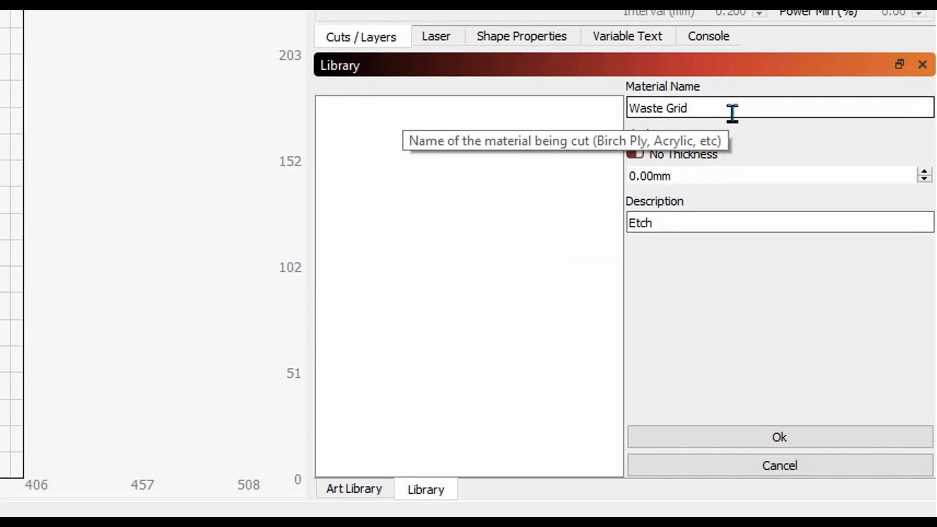
drag(719, 107, 606, 117)
click(591, 119)
click(735, 100)
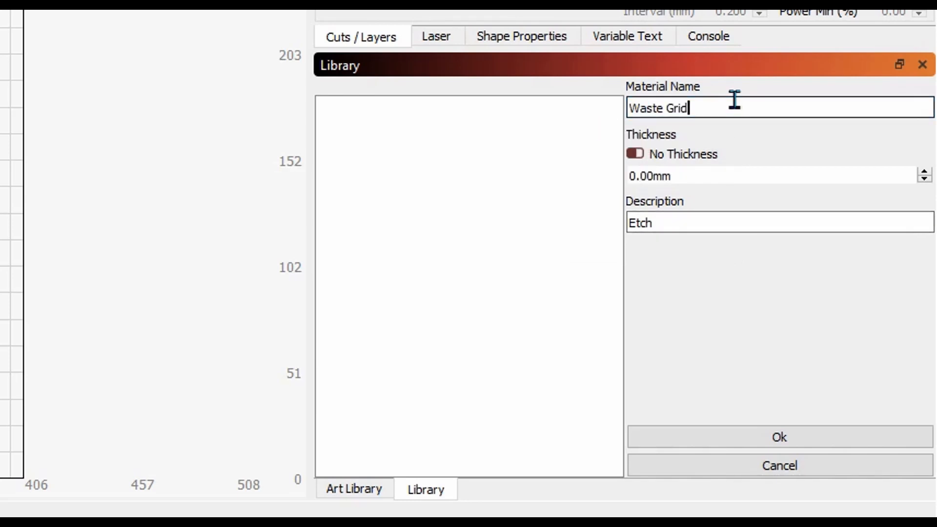
drag(722, 110, 632, 113)
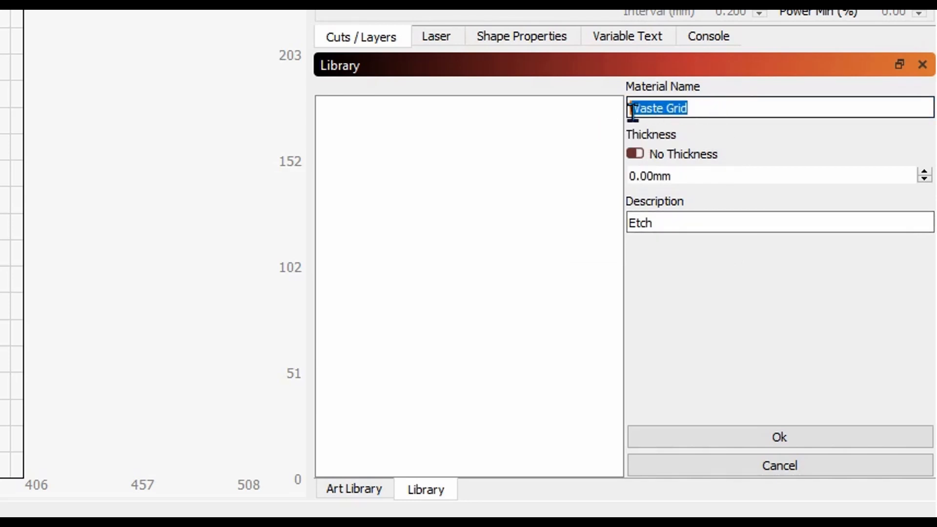
key(BackSpace)
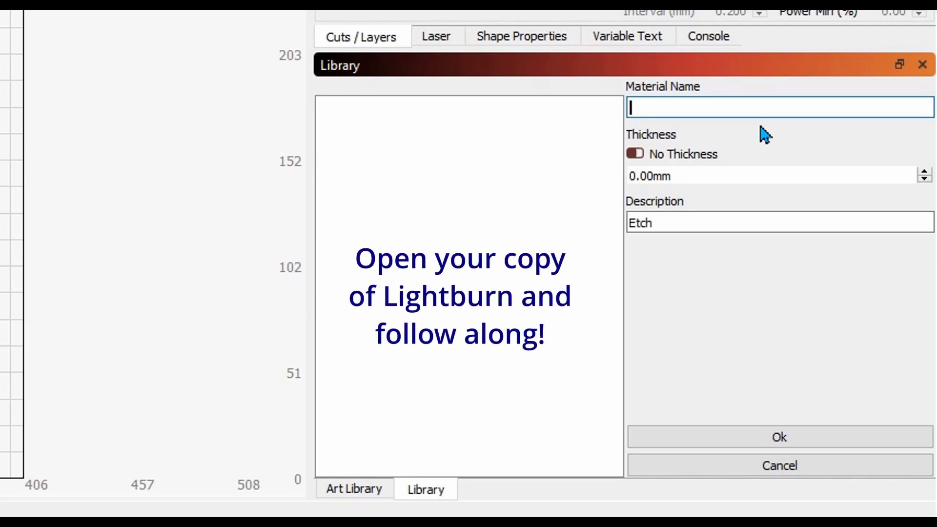
text(Cutting Board)
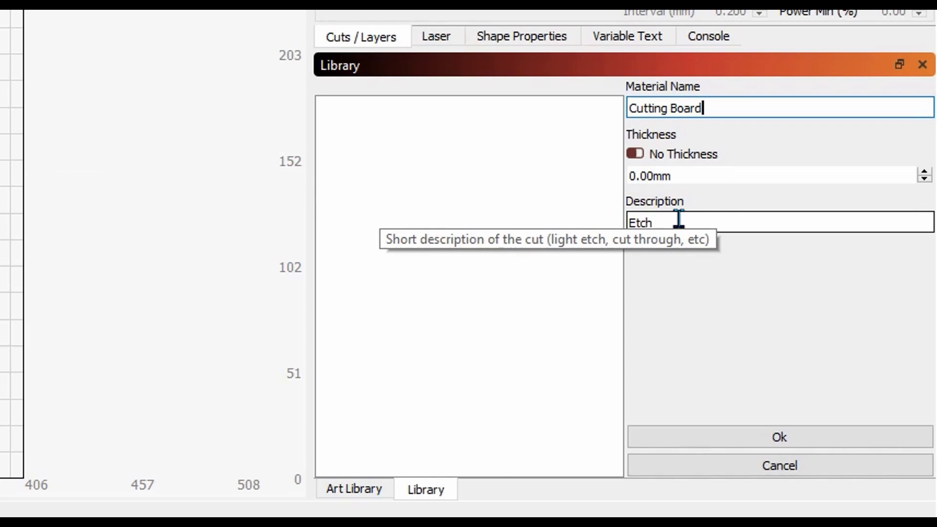
- Describe the new Cutting Board entry as Light Line Engrave and add it to the library
drag(680, 221, 628, 221)
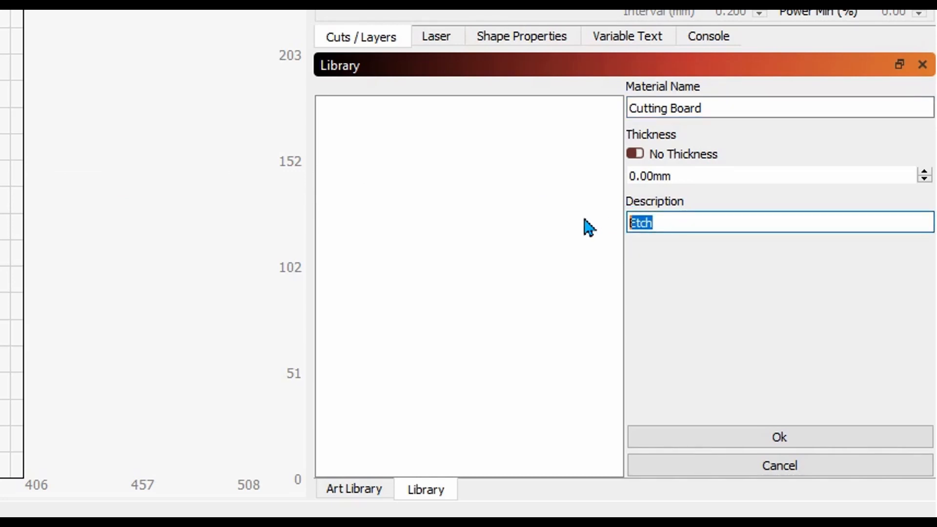
text(Light Line )
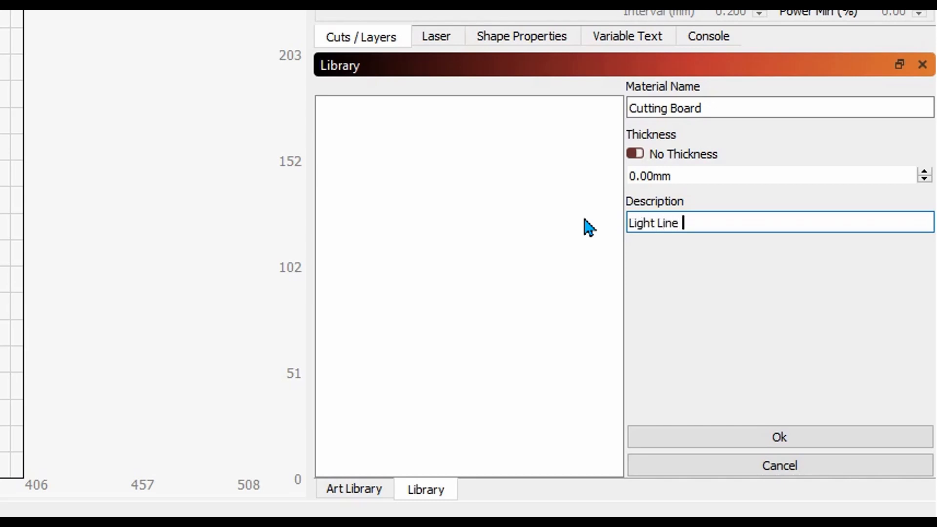
text(Engrave)
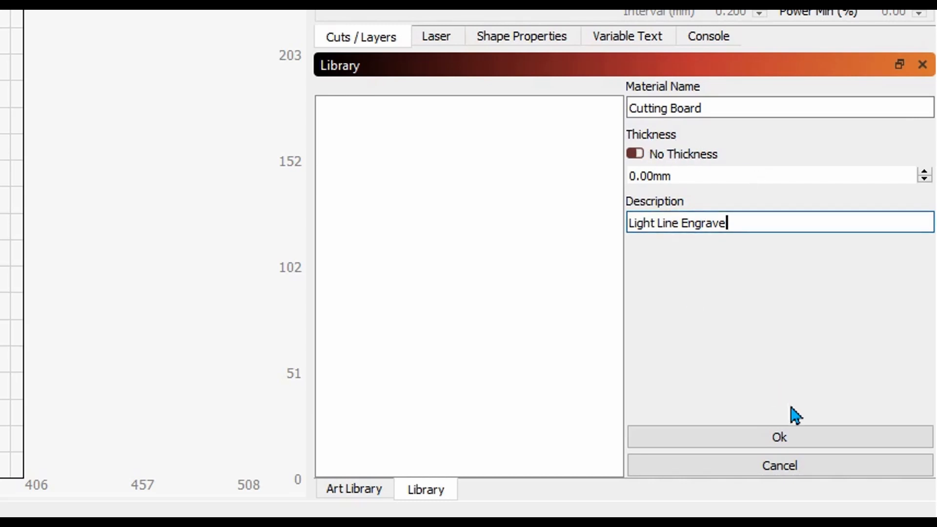
click(782, 445)
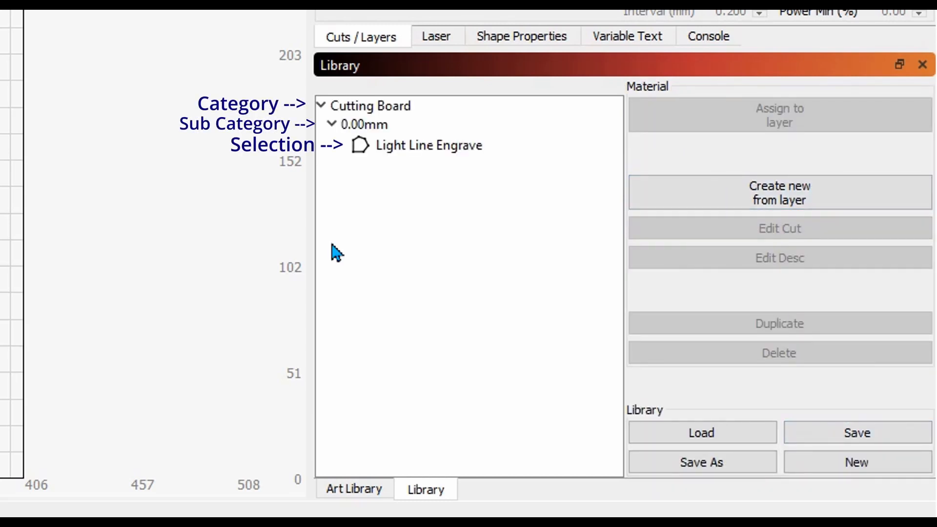
- Duplicate the Light Line Engrave preset and set the copy's cut speed to 1500 mm/min
click(440, 146)
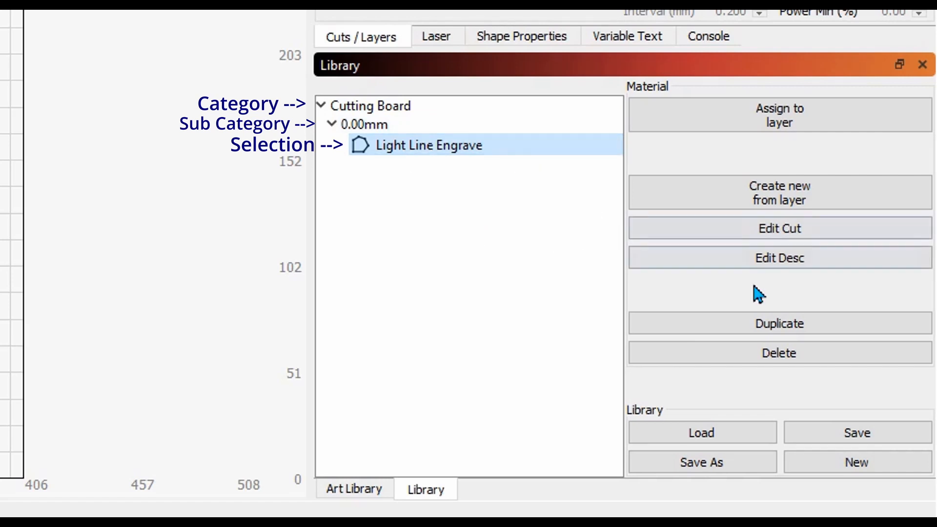
click(777, 328)
click(415, 169)
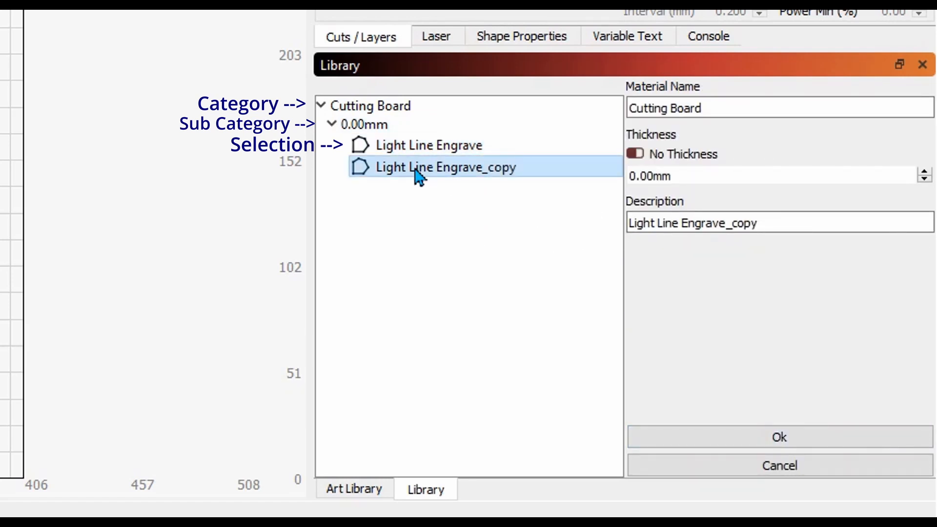
double_click(416, 169)
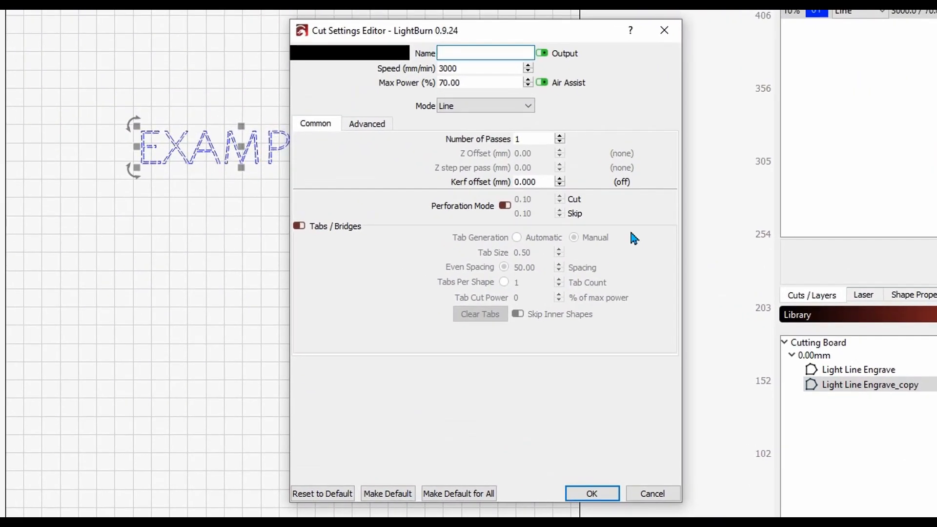
click(482, 71)
drag(485, 70, 428, 67)
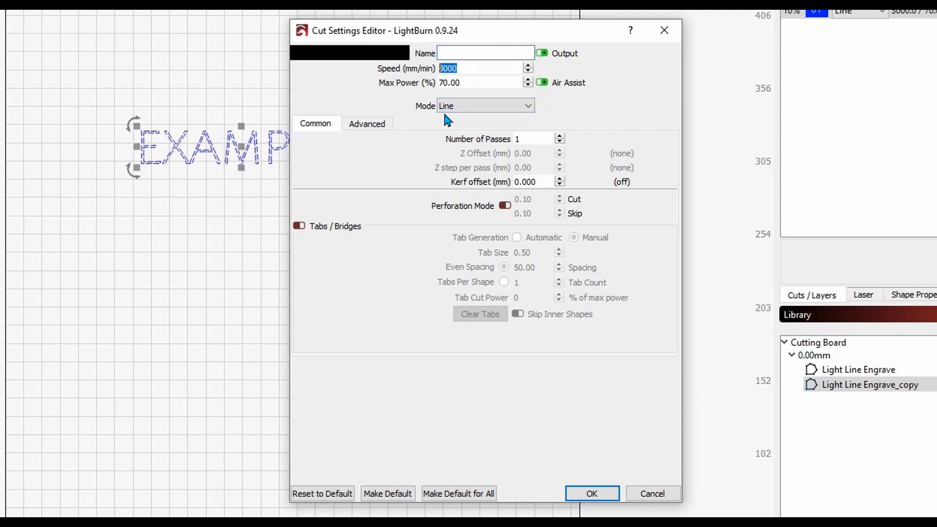
text(1500)
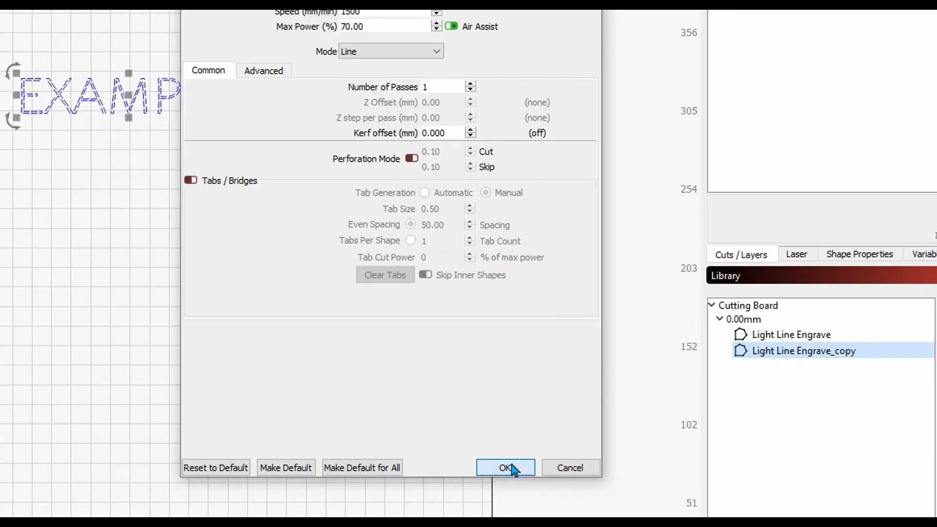
click(592, 493)
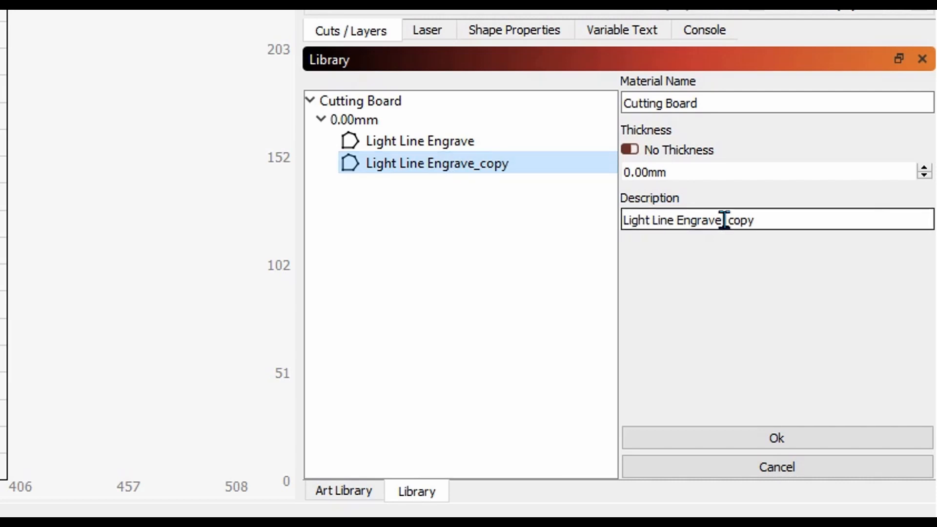
- Change the duplicated preset's description to Medium Line Engrave
drag(765, 215, 733, 220)
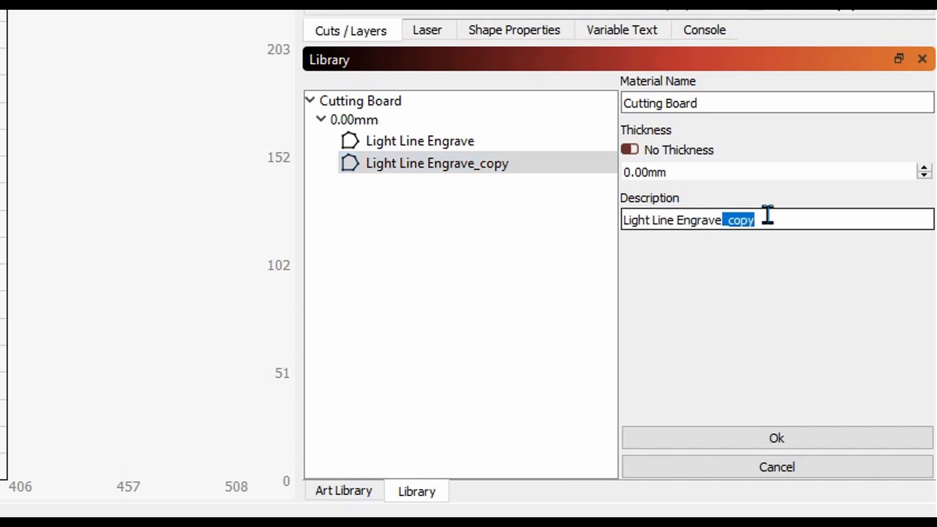
key(BackSpace)
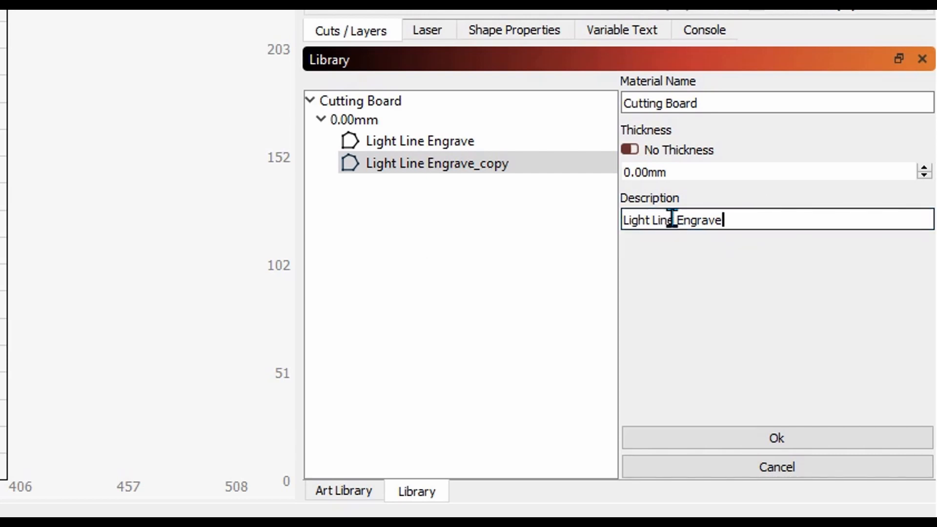
drag(654, 220, 596, 215)
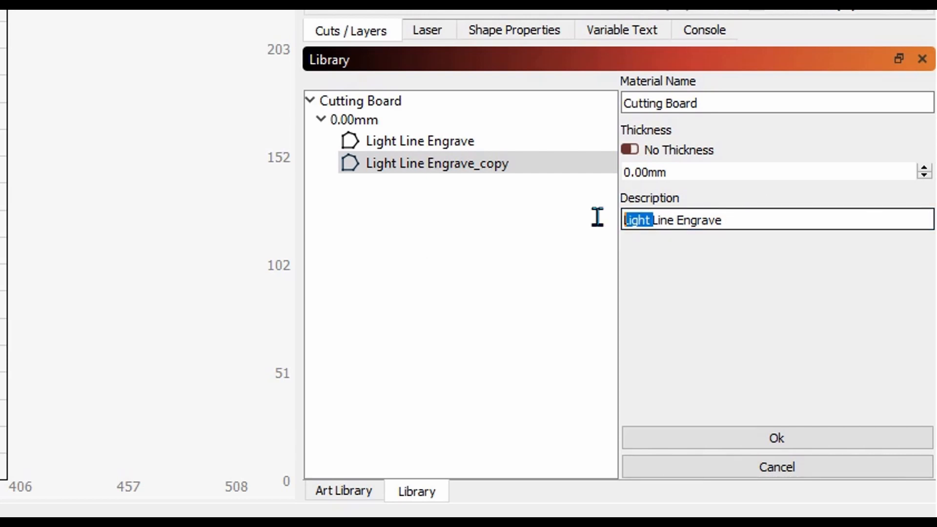
text(Mediu)
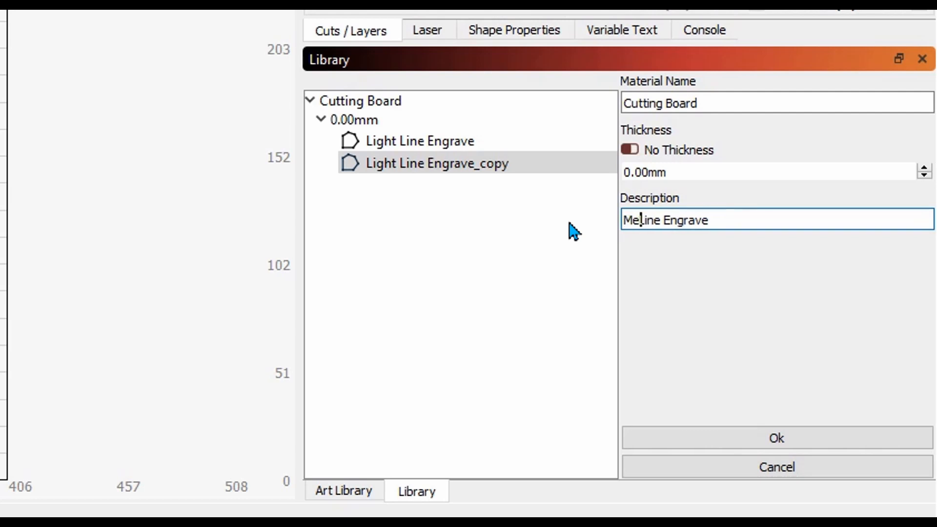
text(m)
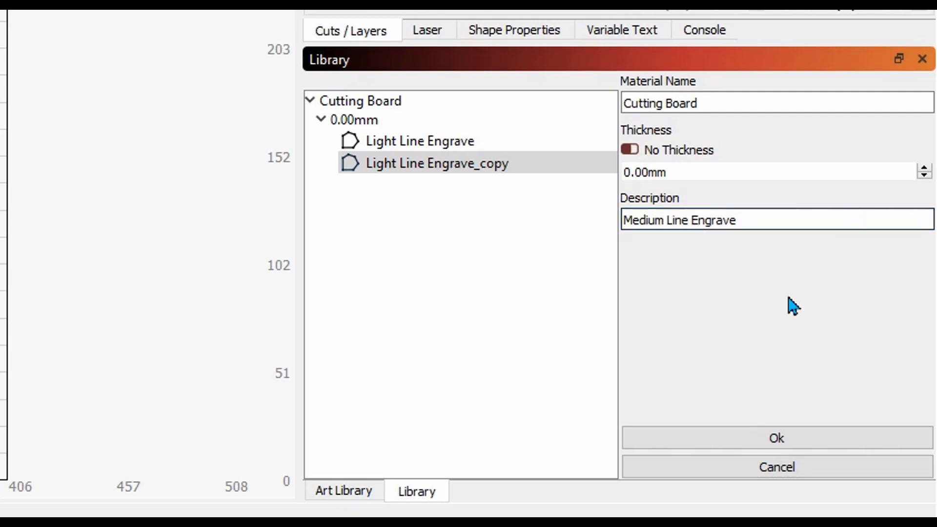
click(752, 438)
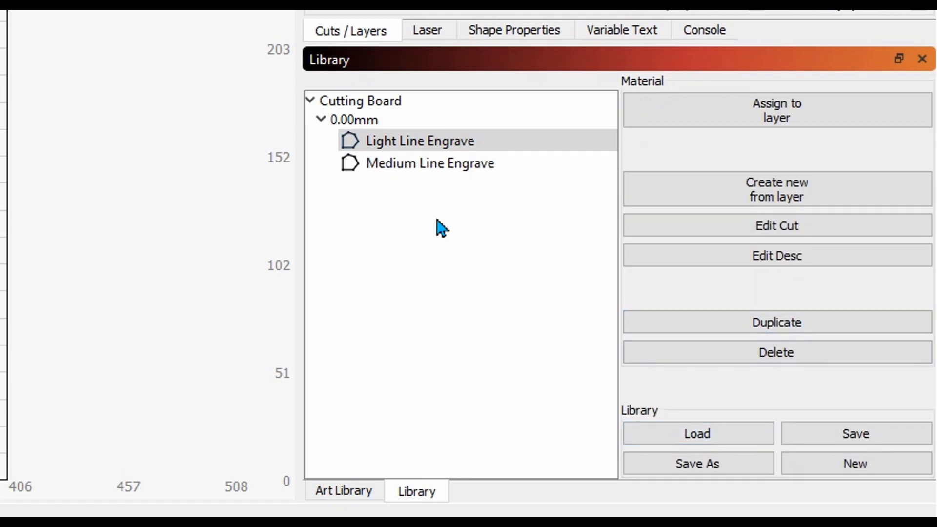
- Compare the cut settings of the Light Line Engrave and Medium Line Engrave presets
click(428, 166)
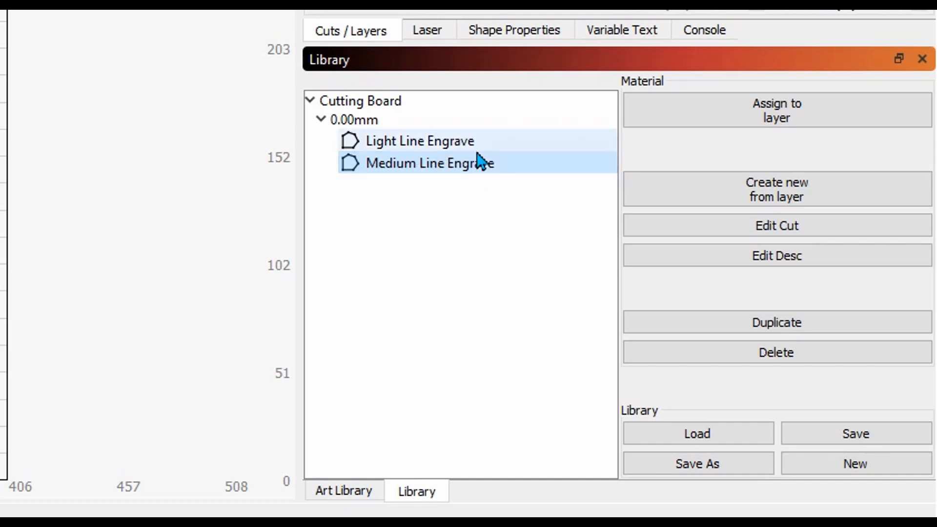
click(450, 142)
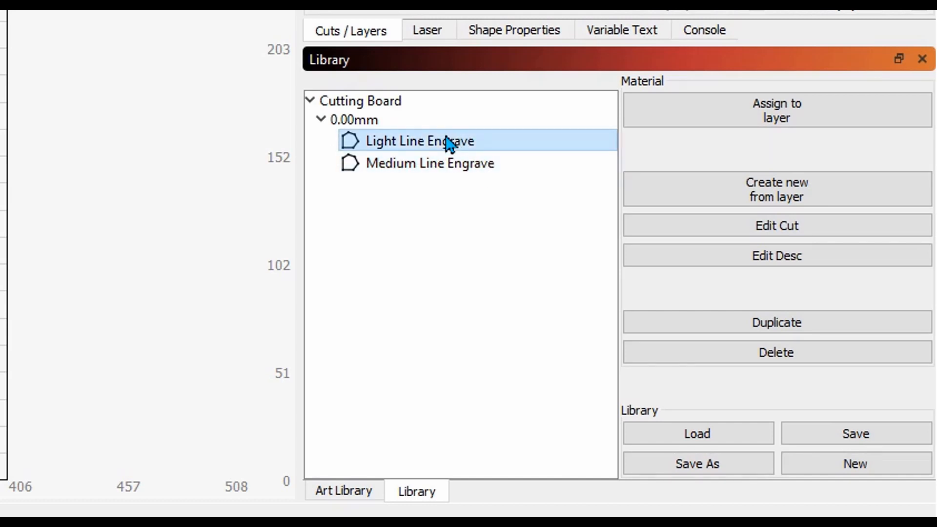
click(721, 233)
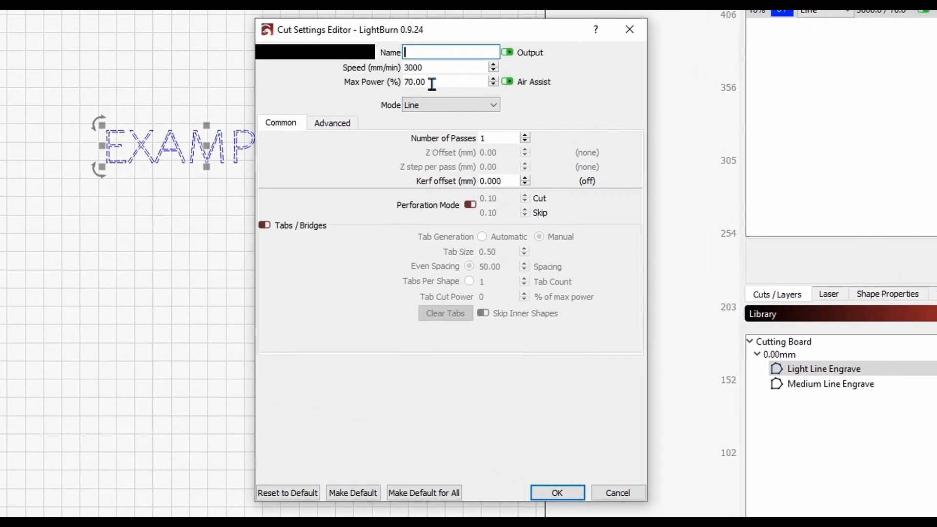
click(570, 493)
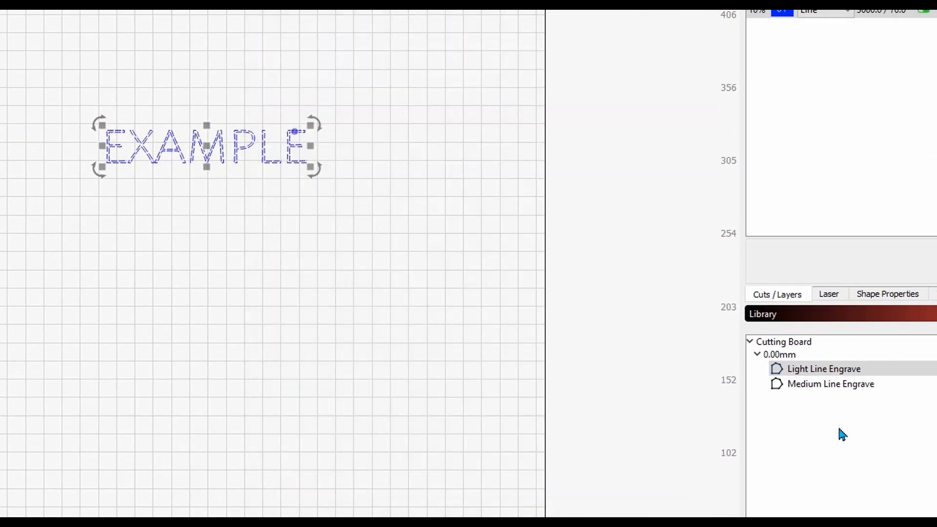
double_click(833, 385)
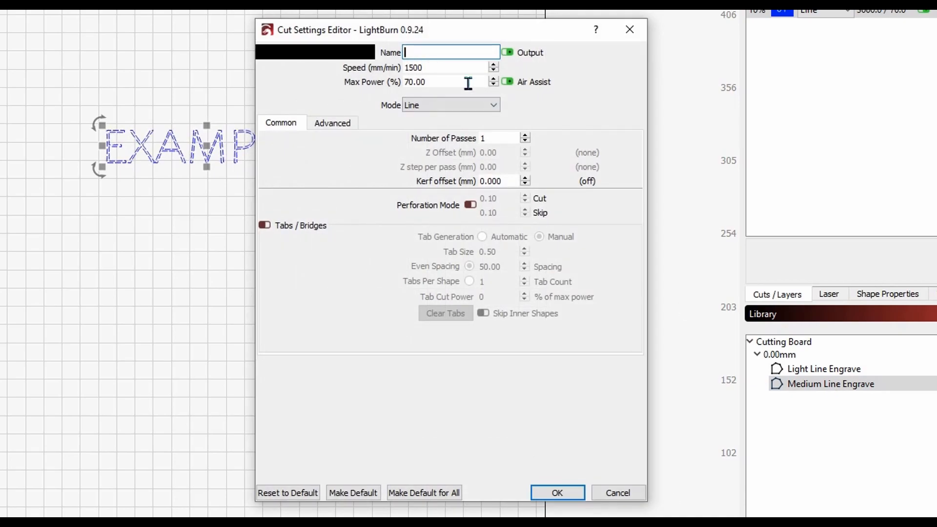
click(561, 492)
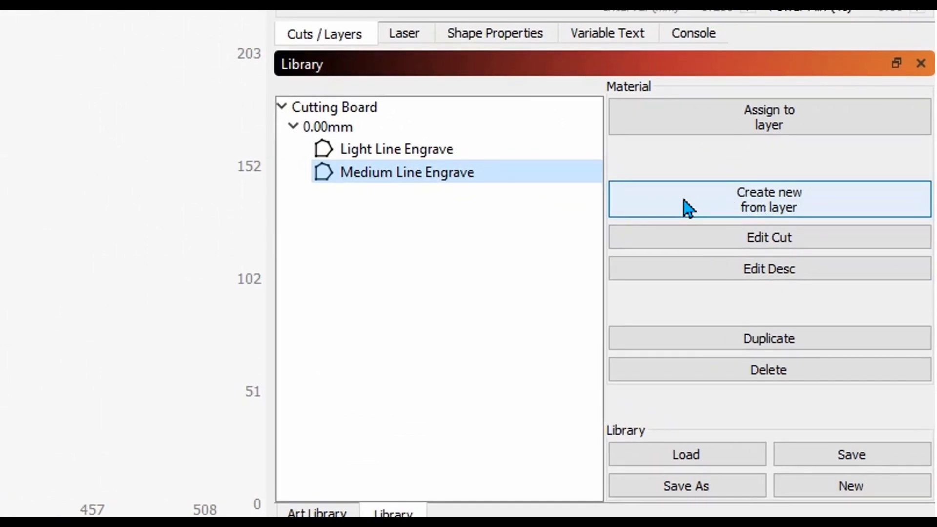
- Create another Cutting Board entry from the layer with the description Dark Line Engrave
click(688, 207)
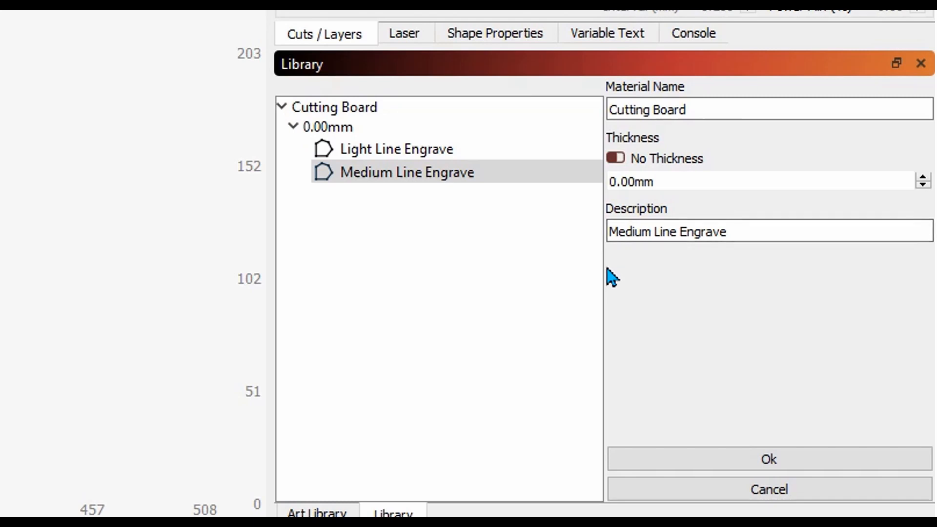
double_click(627, 232)
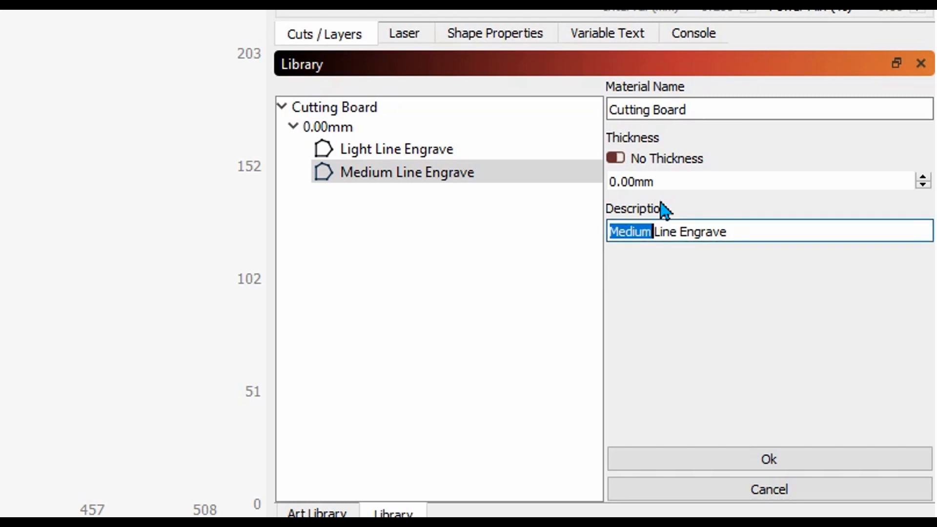
text(Dark)
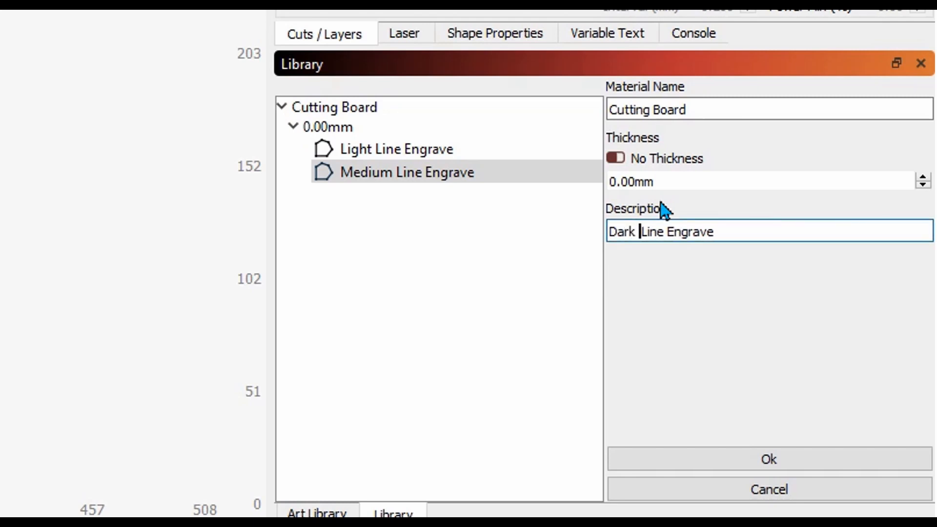
click(767, 461)
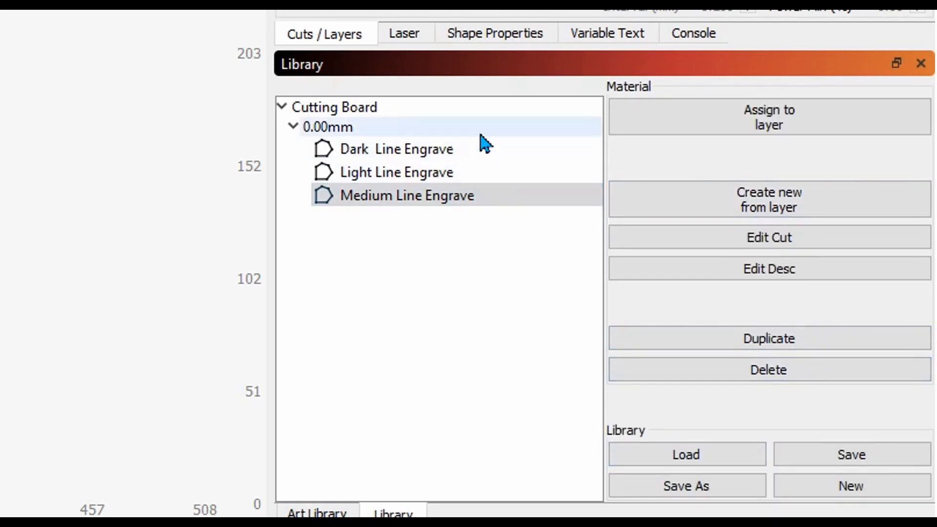
- Set the Dark Line Engrave preset's cut speed to 1500 mm/min and max power to 85%
click(415, 156)
double_click(415, 155)
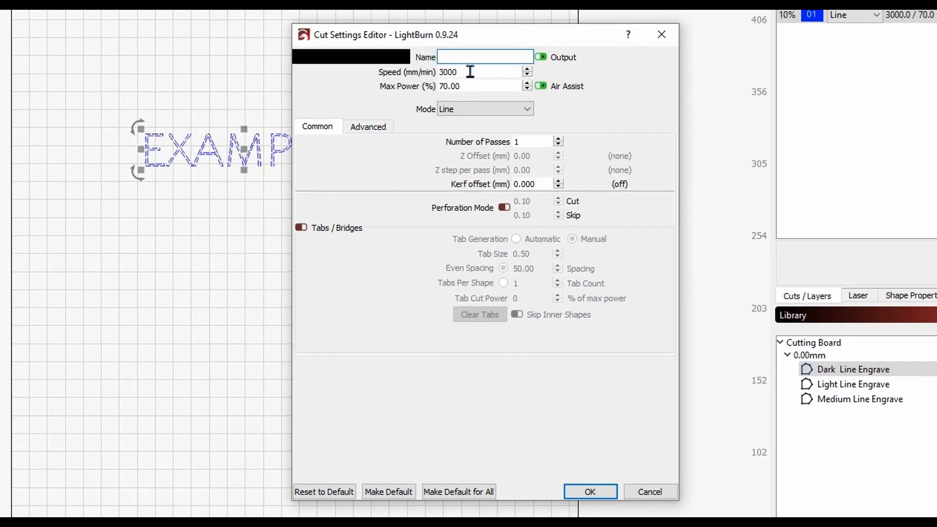
drag(470, 72, 421, 72)
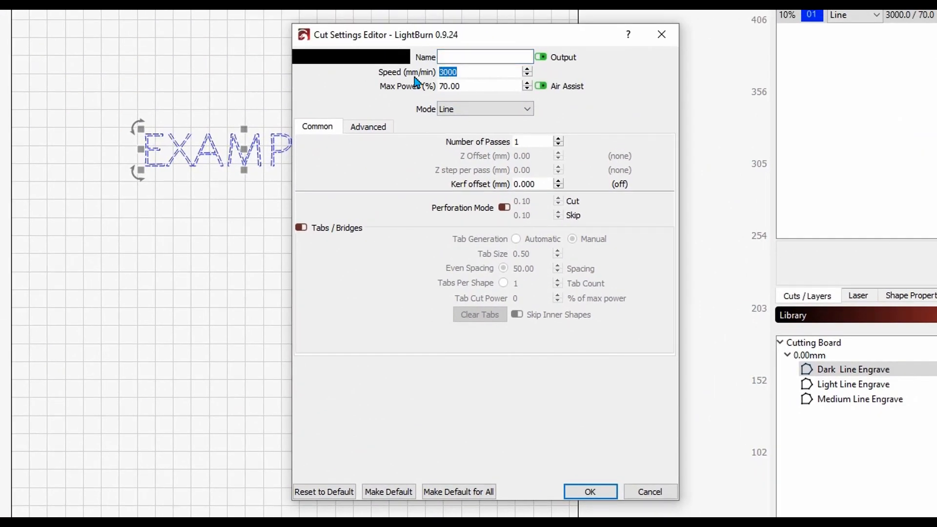
text(1500)
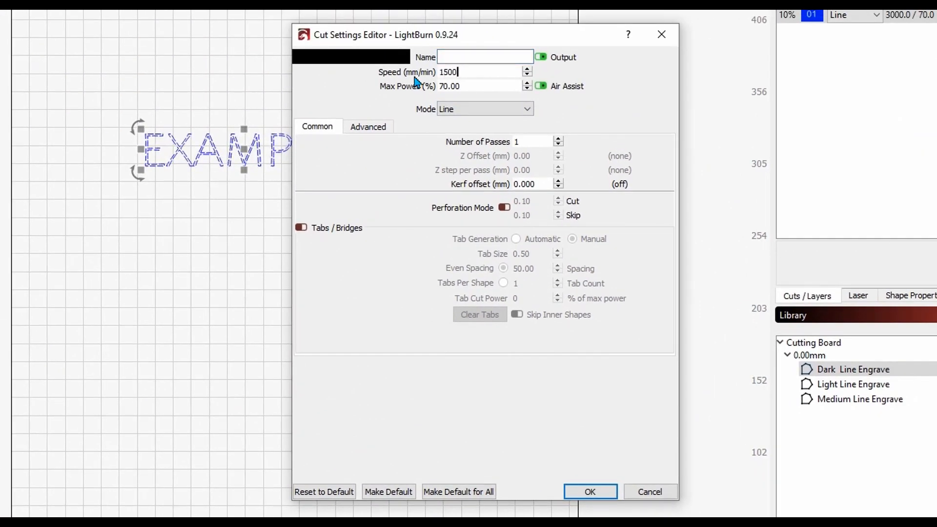
drag(469, 86, 411, 100)
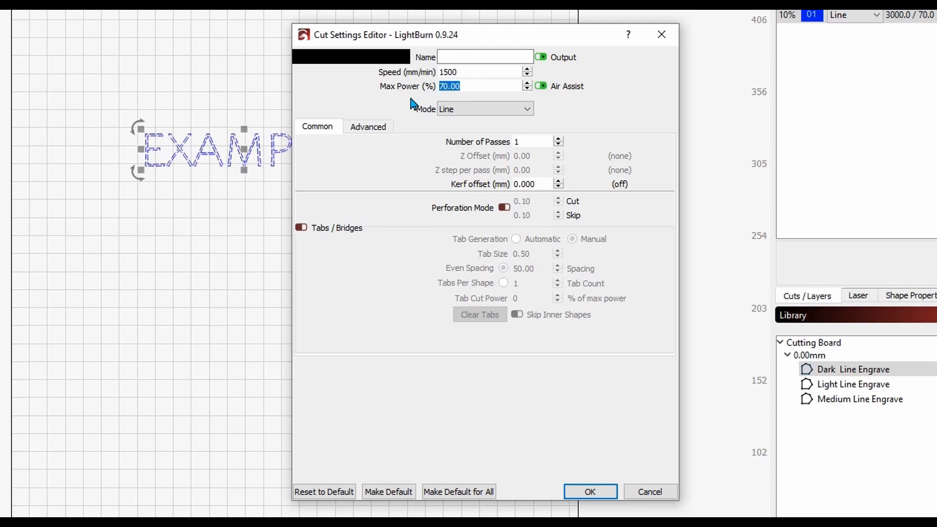
text(85)
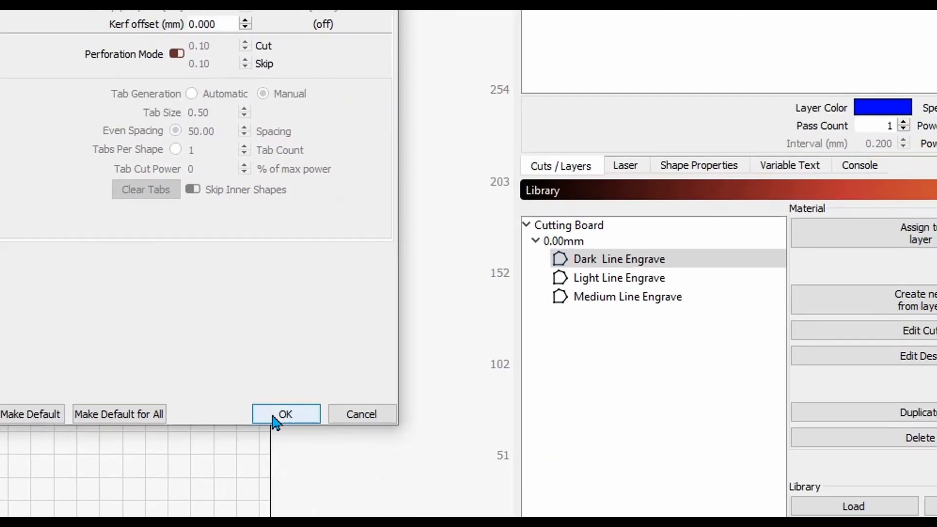
click(588, 491)
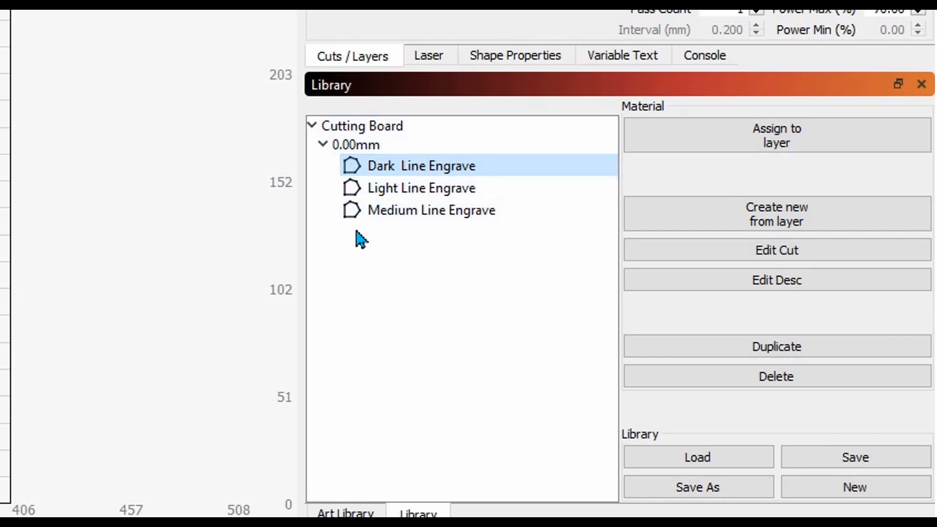
double_click(381, 132)
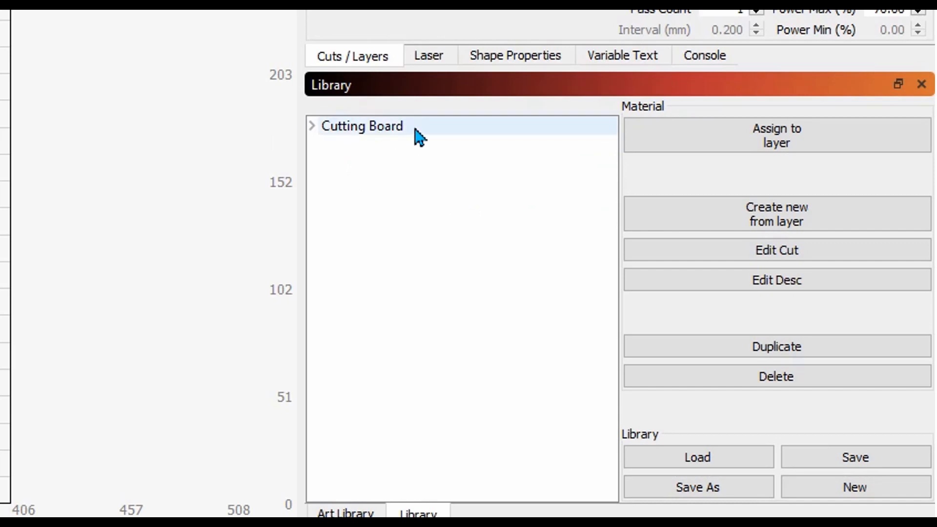
click(313, 126)
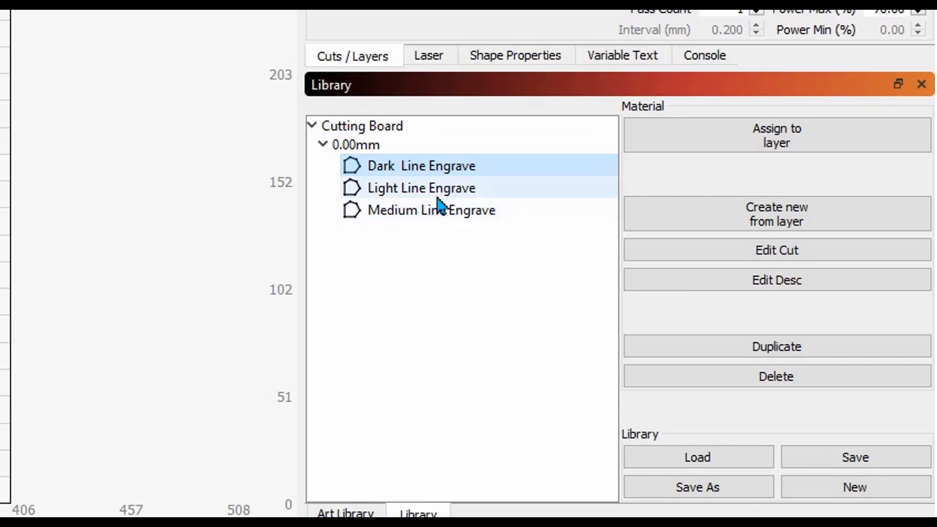
click(432, 220)
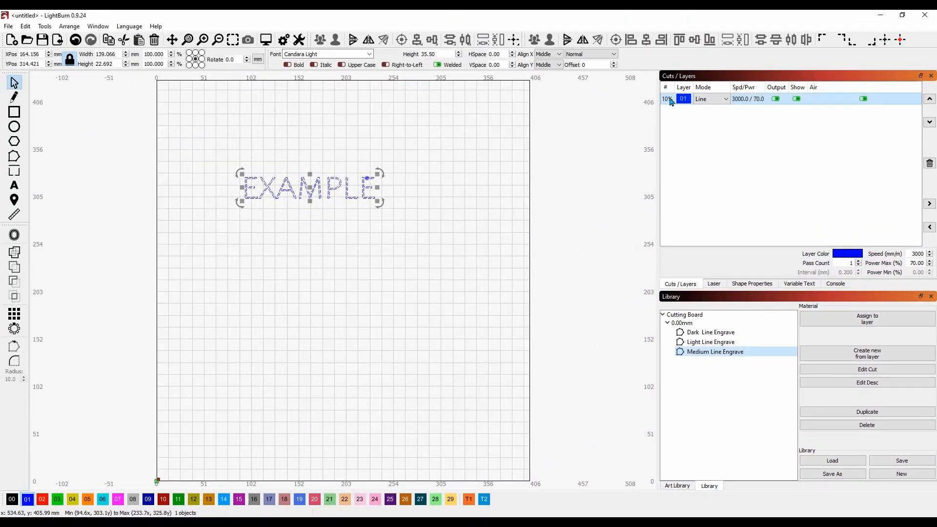
- Change layer 01 to Fill mode with a speed of 1500 mm/min and a max power of 50%
double_click(669, 99)
click(487, 161)
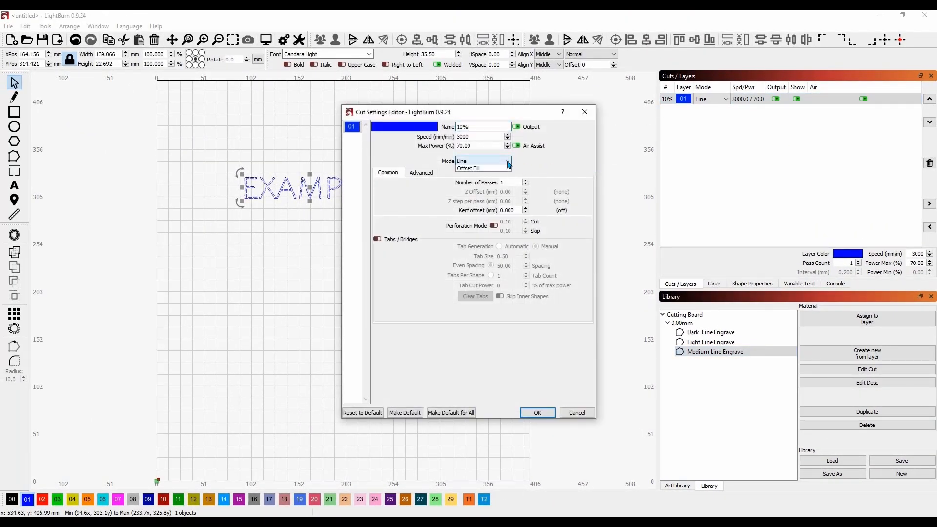
click(491, 175)
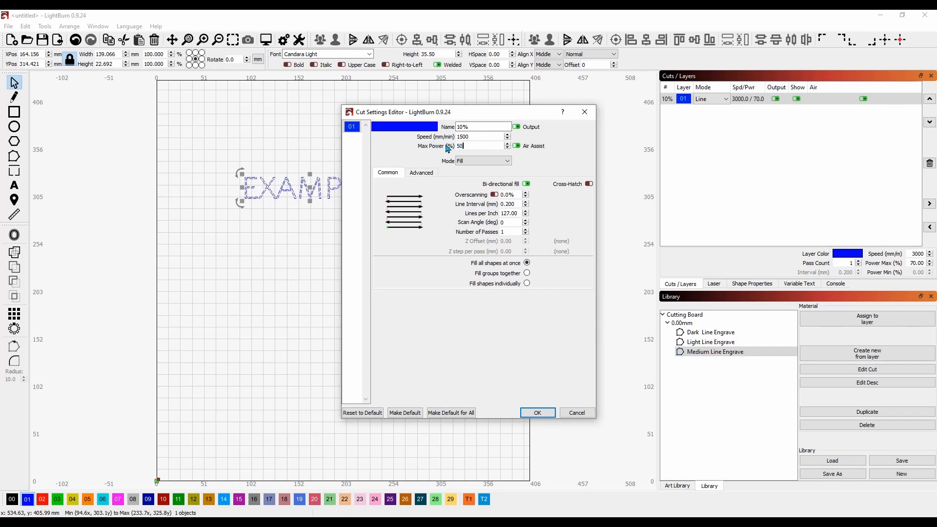
click(537, 413)
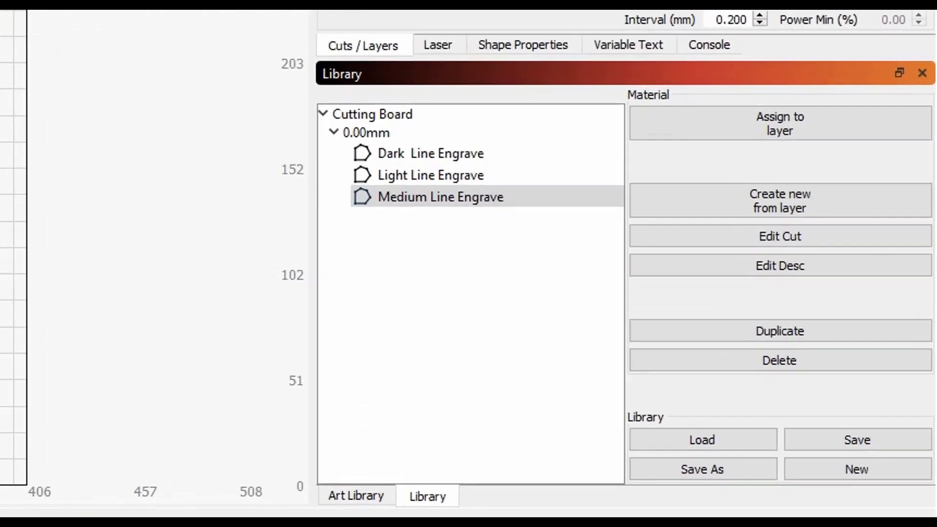
- Create a no-thickness Cutting Board entry from the layer with the description Fill Engrave
click(495, 196)
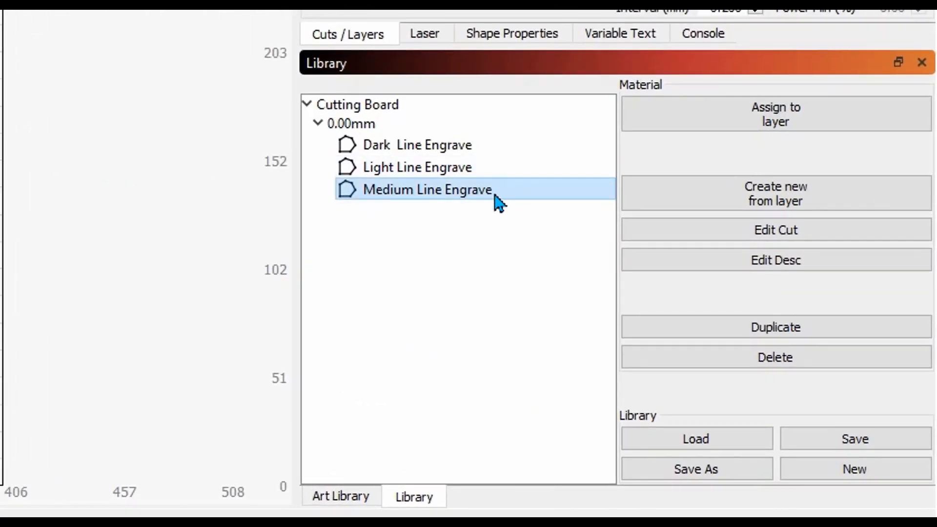
click(756, 192)
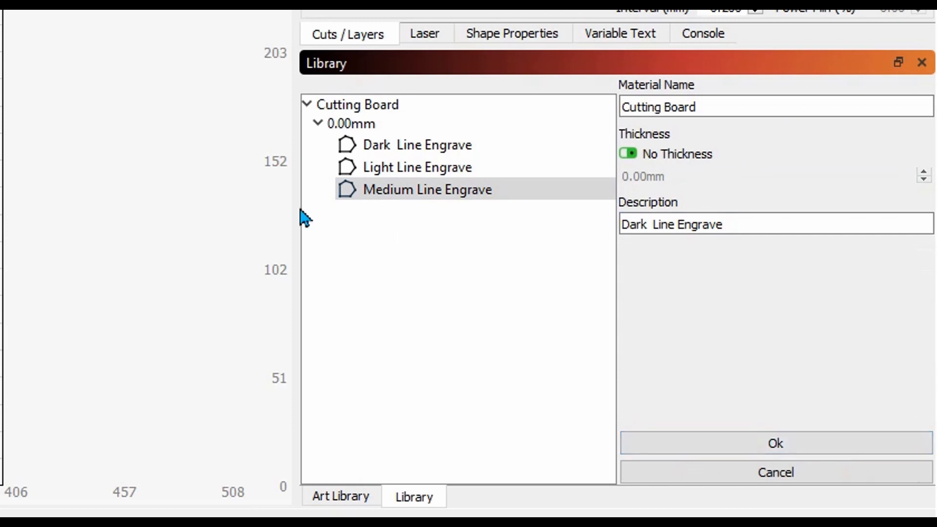
click(692, 106)
click(666, 224)
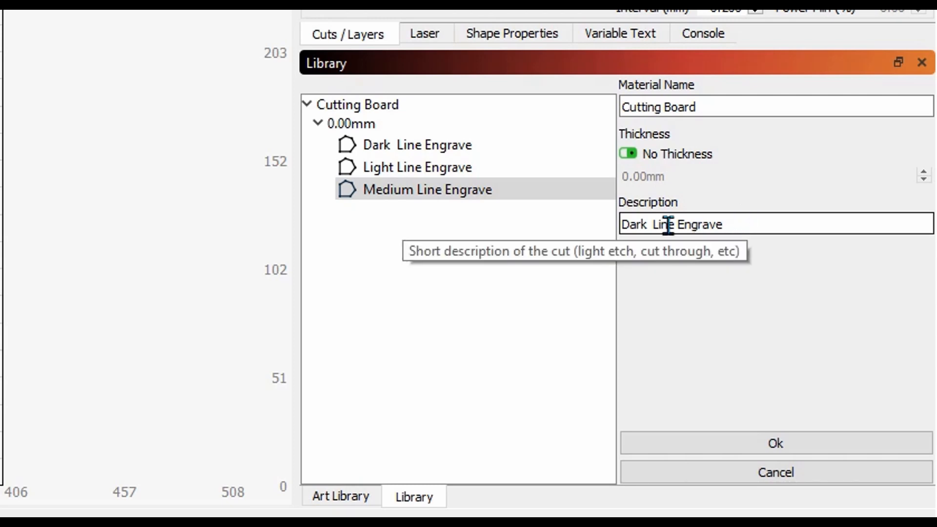
key(BackSpace)
key(BackSpace)
key(BackSpace)
key(BackSpace)
key(BackSpace)
key(BackSpace)
key(BackSpace)
key(BackSpace)
key(BackSpace)
key(BackSpace)
key(BackSpace)
text(Fill)
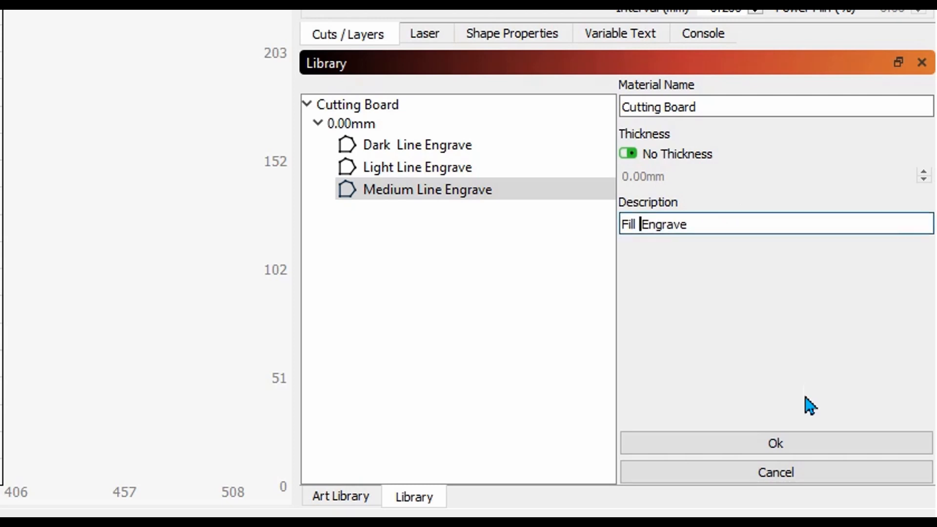
click(786, 444)
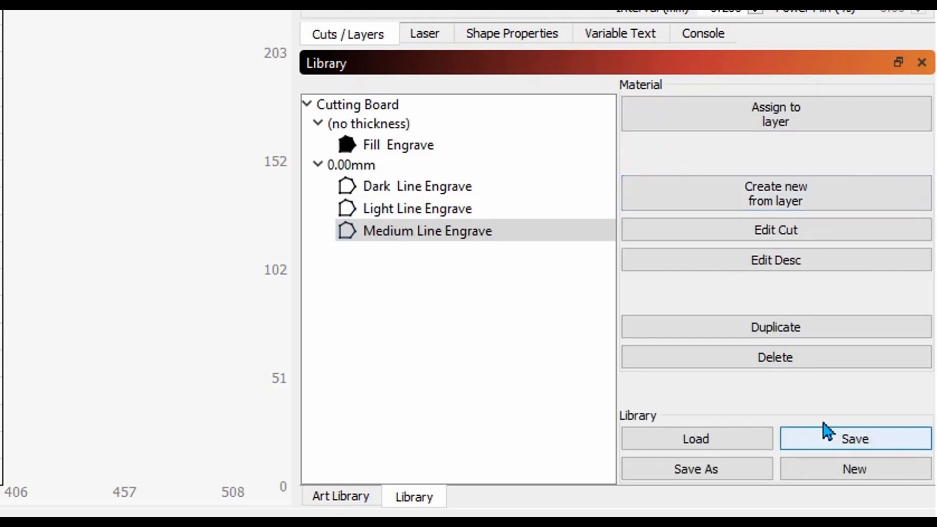
- Create another no-thickness Cutting Board entry from the layer with the description Fill Engrave Dark
click(436, 156)
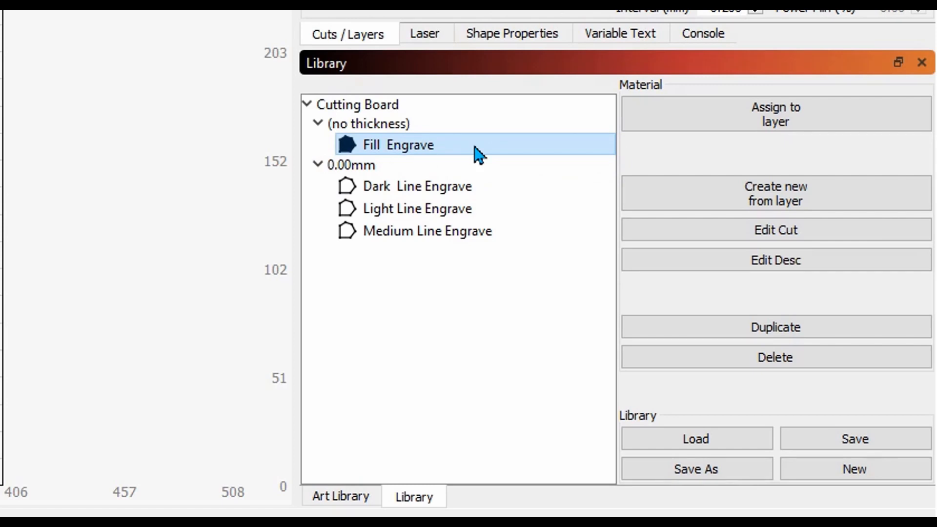
click(733, 203)
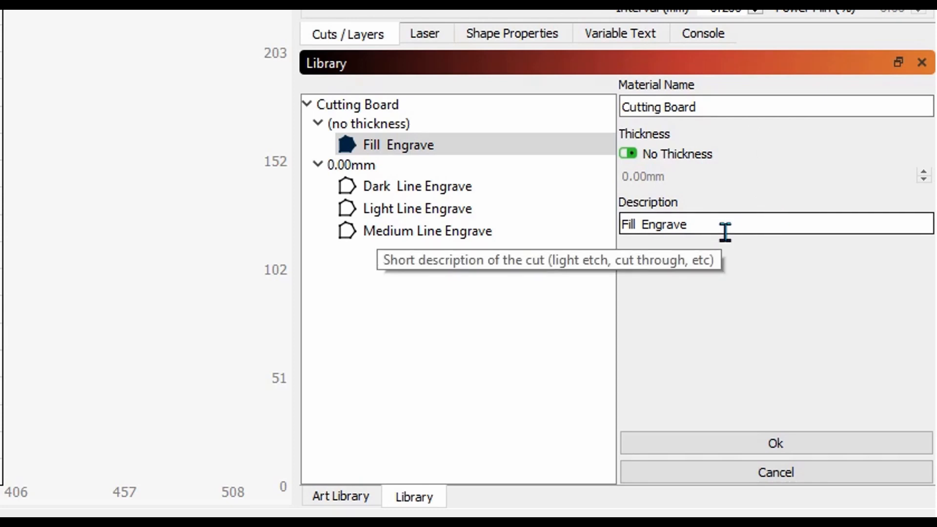
drag(724, 232, 591, 228)
click(693, 229)
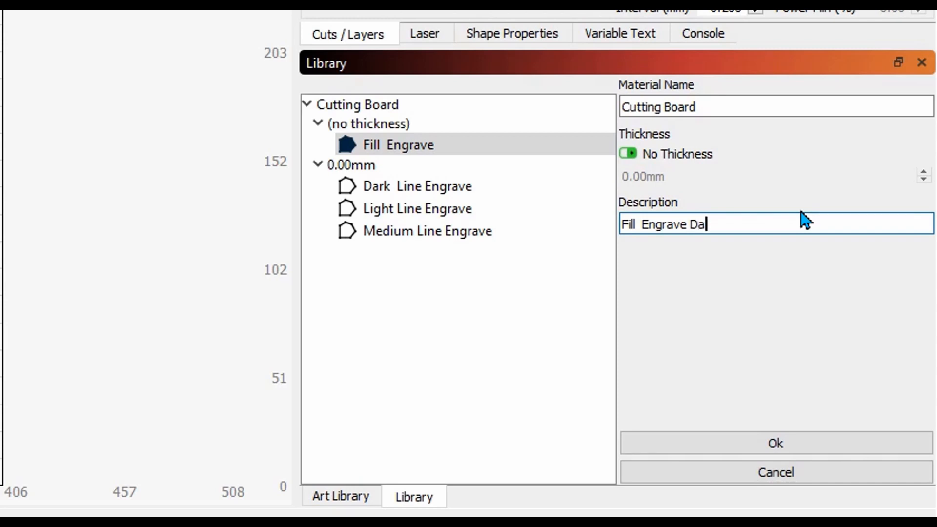
click(753, 445)
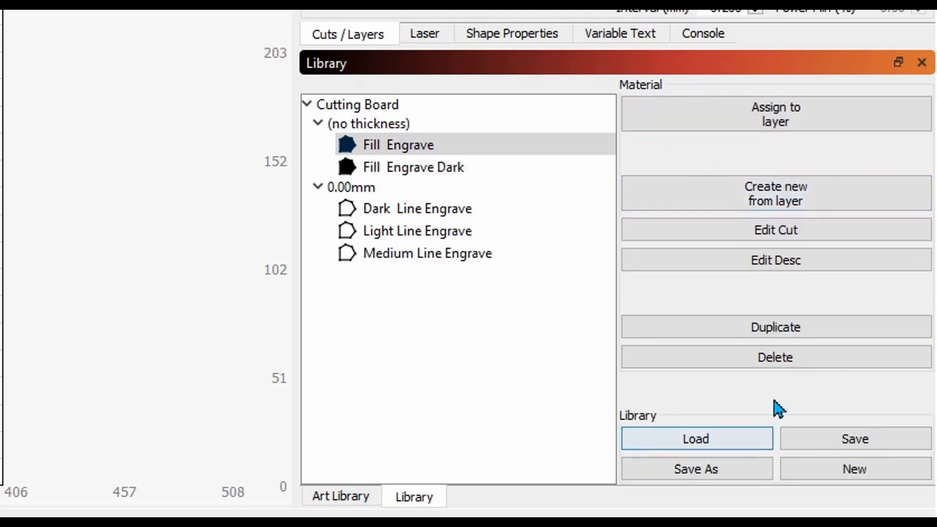
- Set the Fill Engrave Dark preset's max power to 75%
double_click(421, 168)
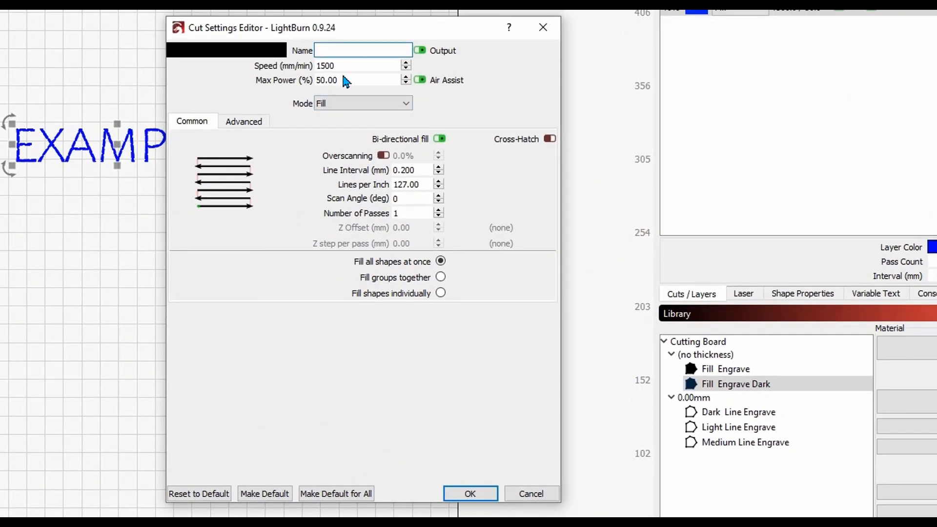
drag(358, 84, 310, 82)
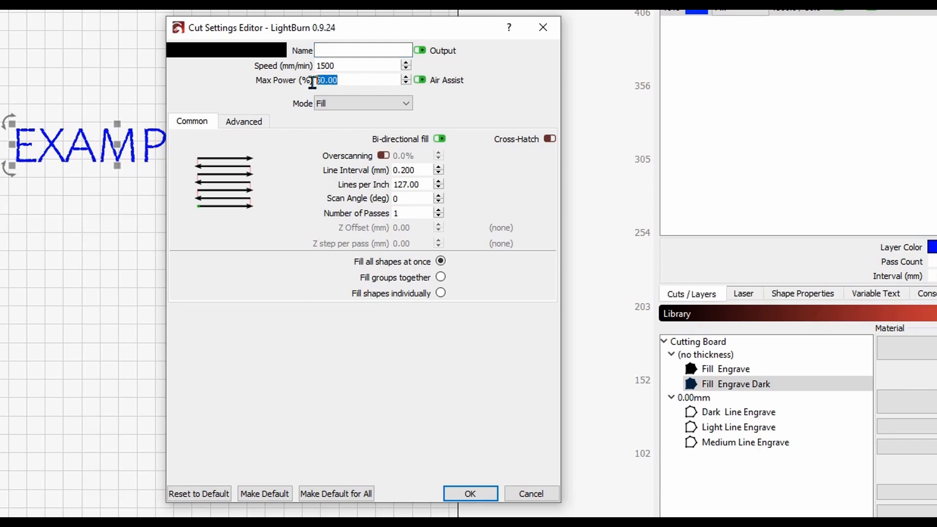
text(75)
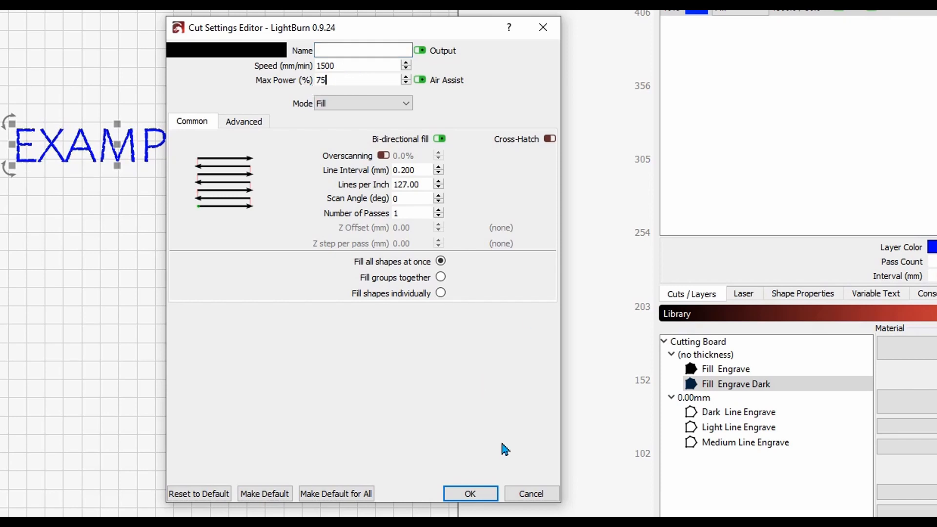
click(464, 496)
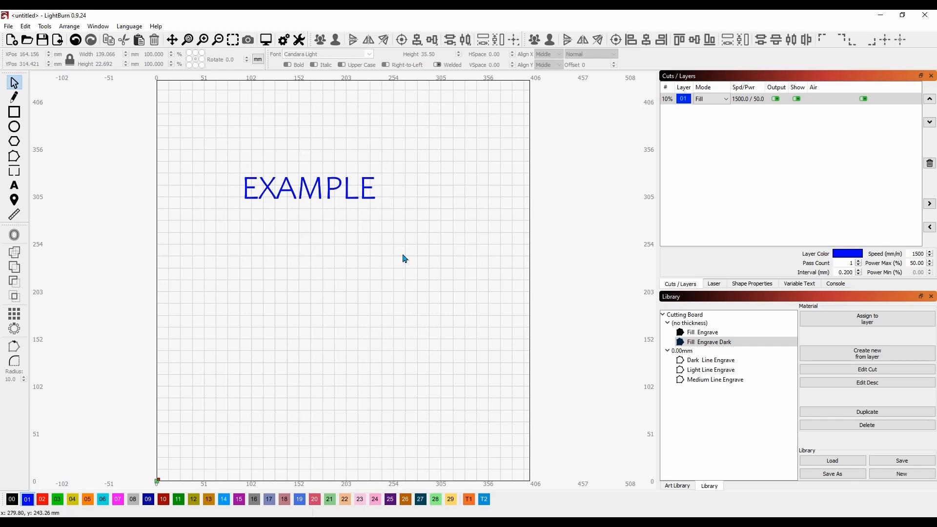
- Select the EXAMPLE text and its layer 01 as the target for a library preset
click(327, 188)
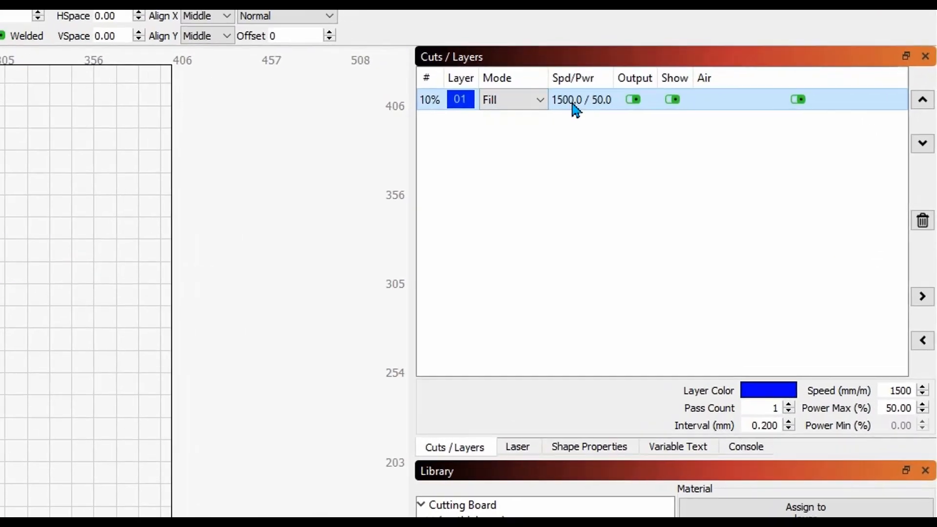
click(700, 99)
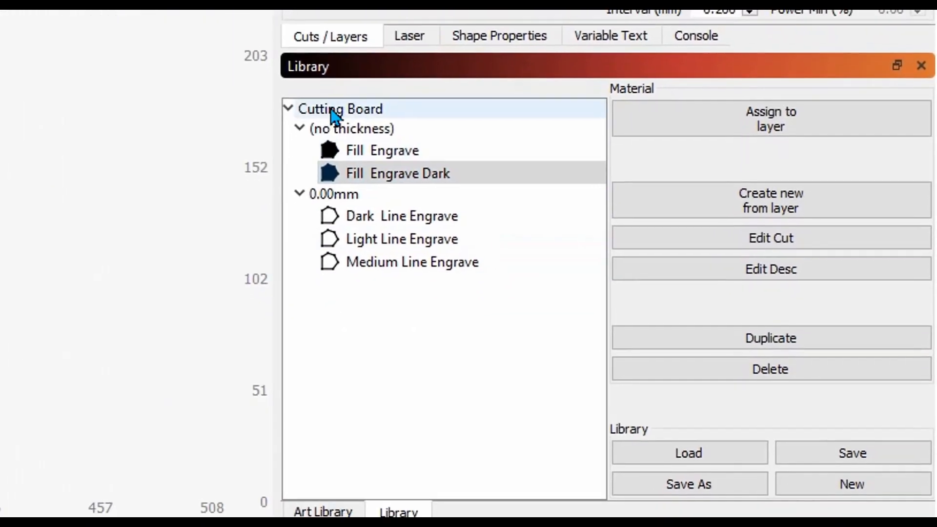
click(370, 390)
click(299, 145)
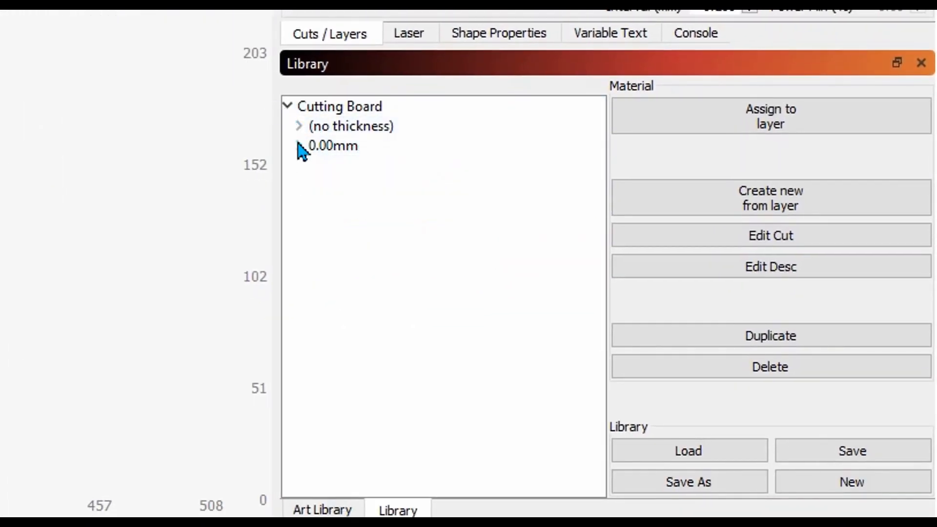
click(288, 107)
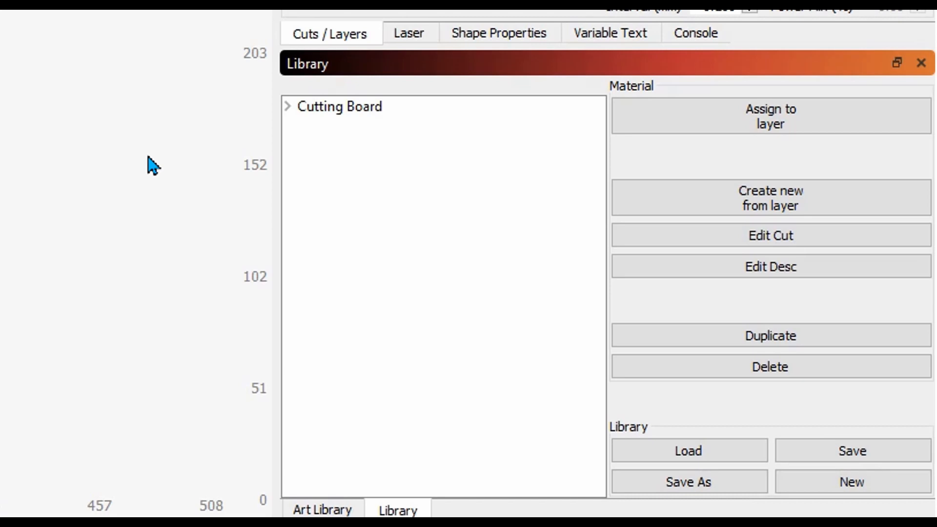
click(288, 106)
click(299, 126)
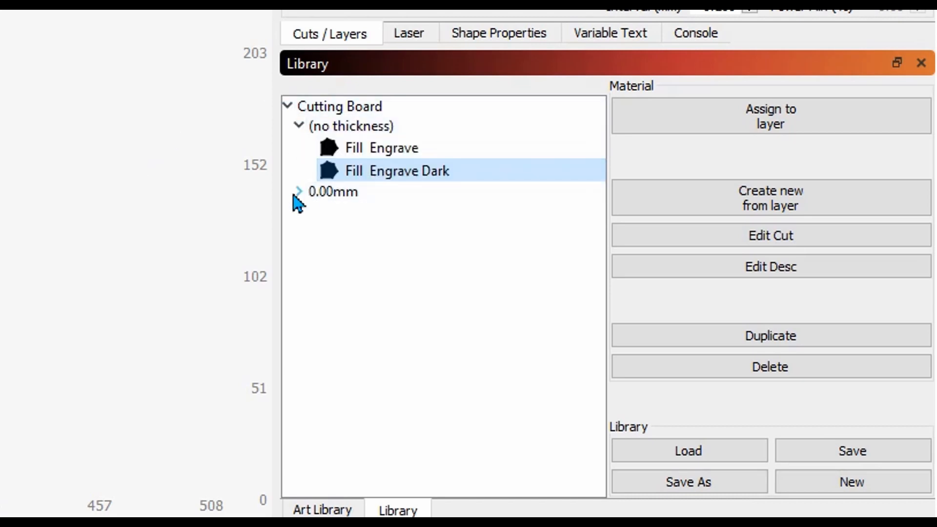
click(299, 192)
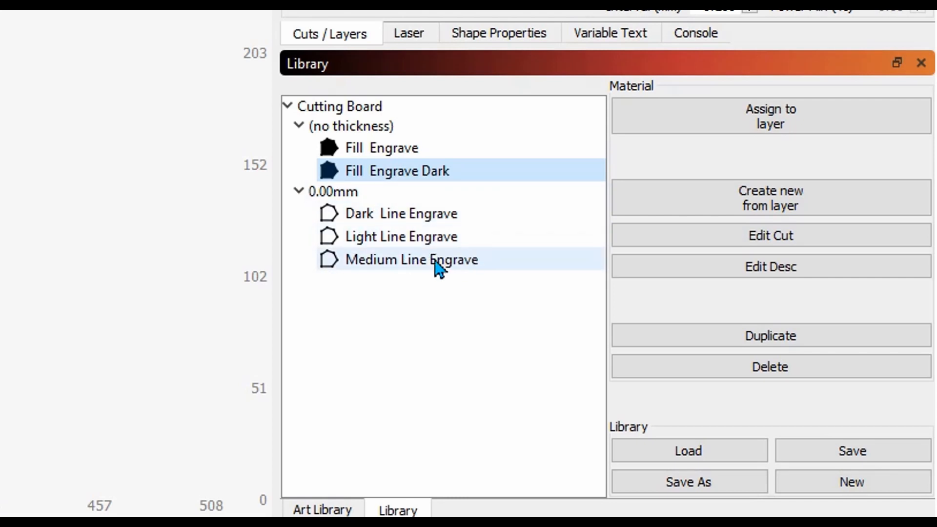
- Assign the Light Line Engrave preset to the EXAMPLE text's layer and collapse the Cutting Board material
click(399, 239)
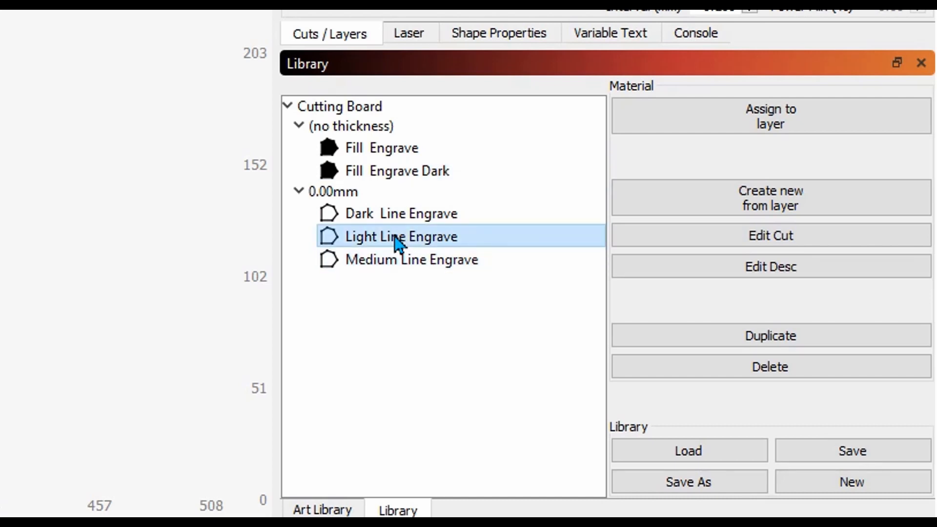
click(738, 128)
click(738, 128)
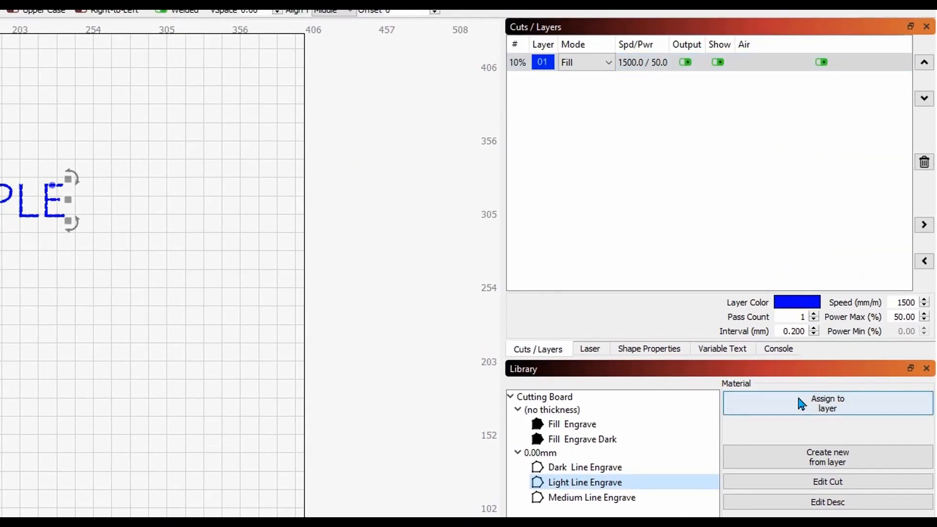
click(801, 405)
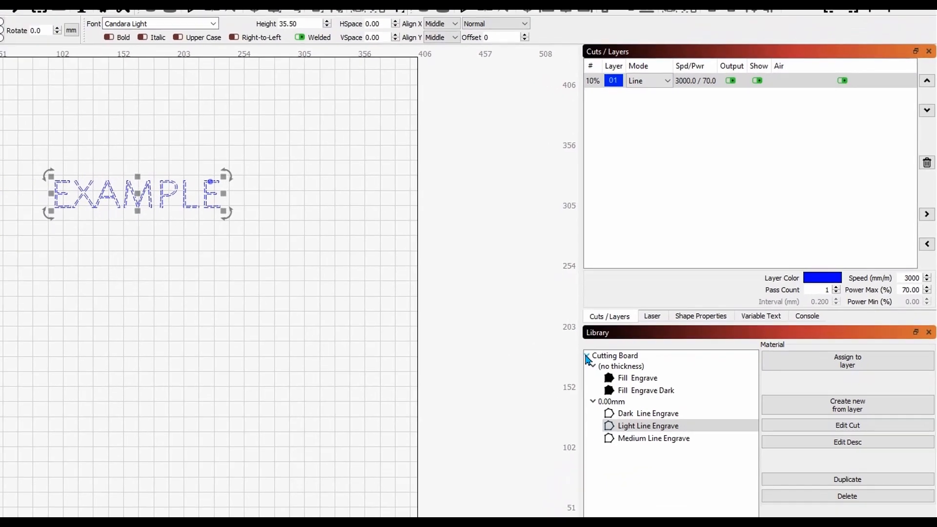
click(510, 397)
click(524, 69)
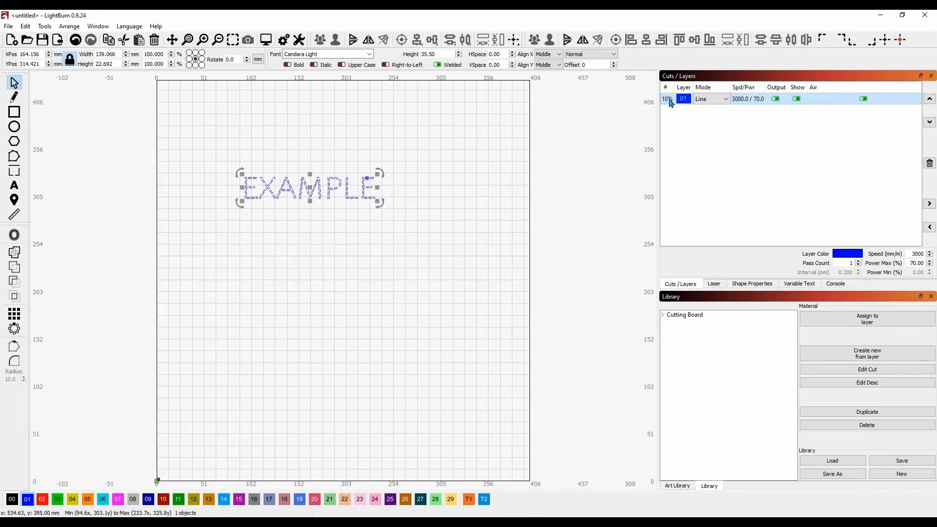
- Set layer 01's speed to 1500 mm/min and its max power to 90%
double_click(671, 100)
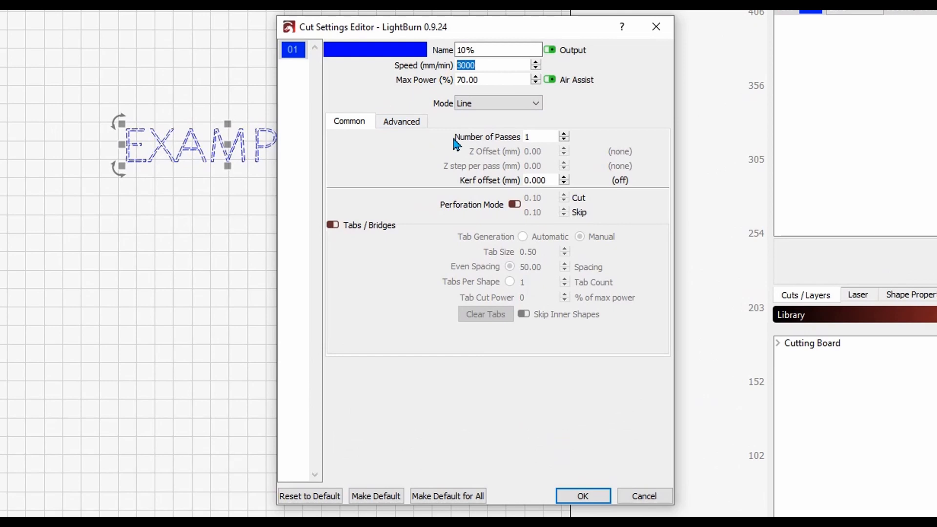
text(1500)
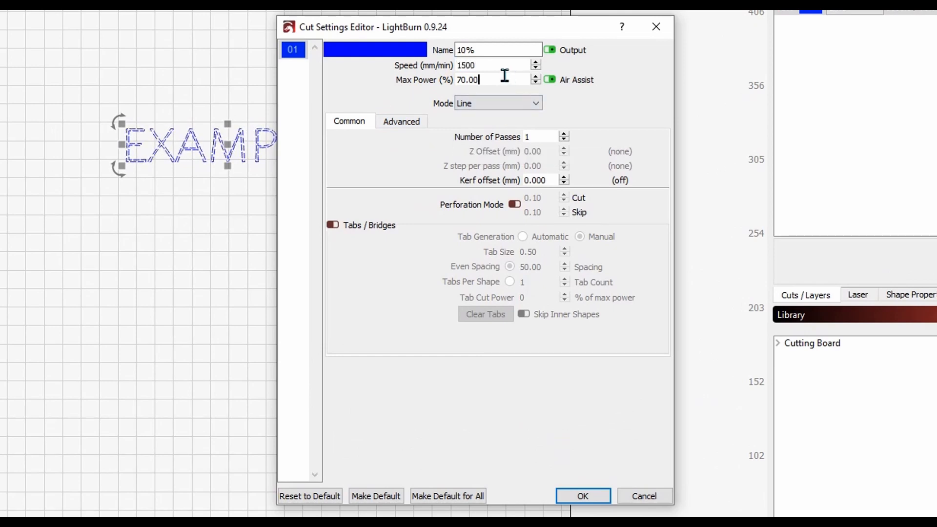
key(Tab)
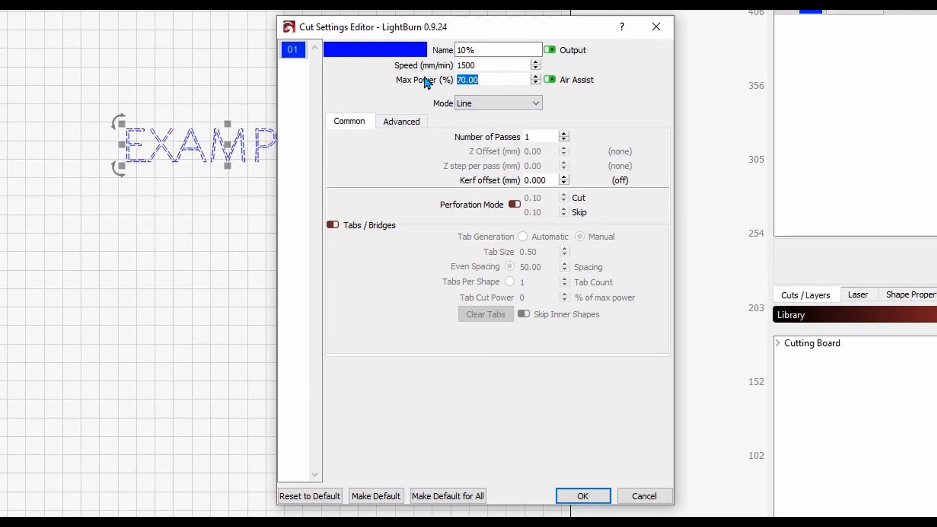
text(90)
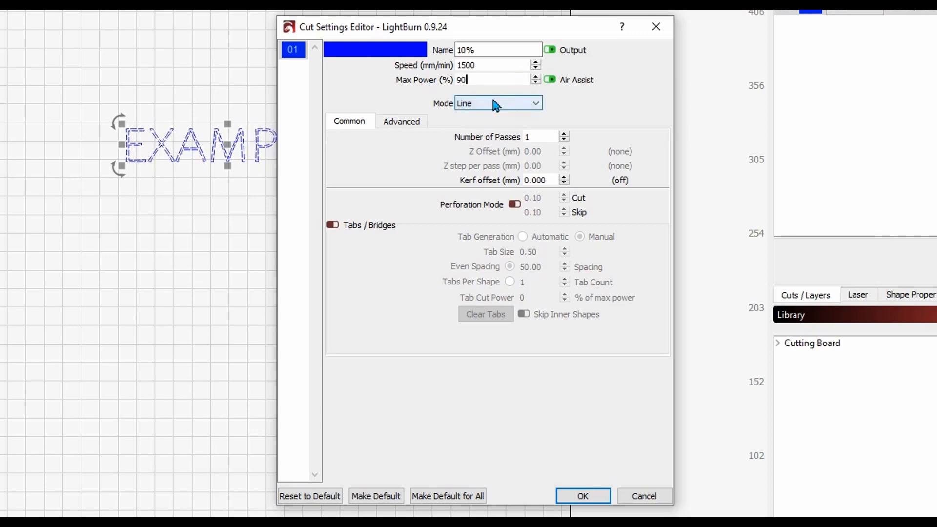
click(583, 496)
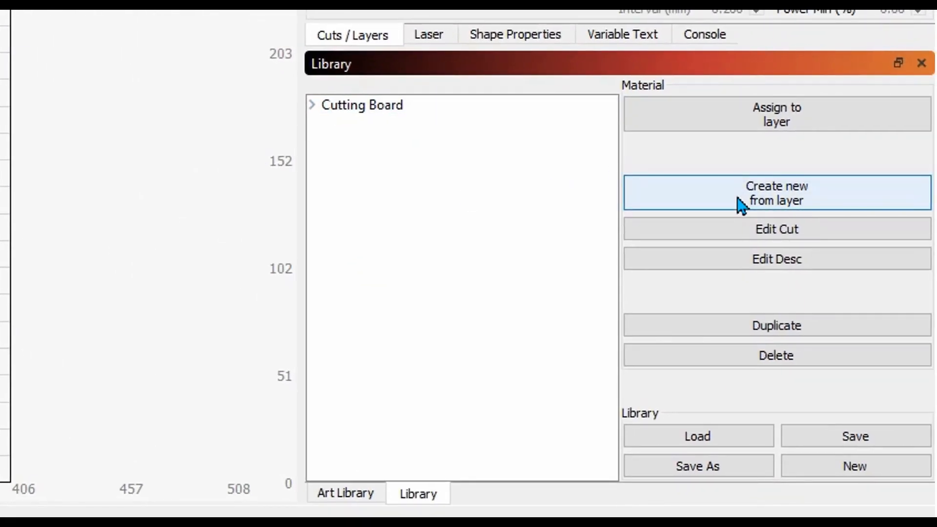
- Create a new library preset from the layer for the material Cardboard, with thickness 4.00 mm and description Cut
click(738, 199)
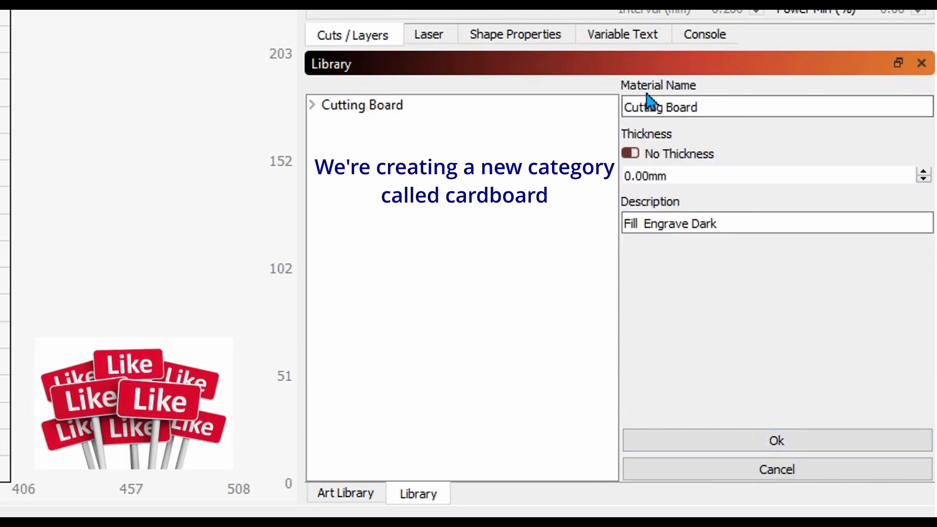
drag(725, 107, 621, 107)
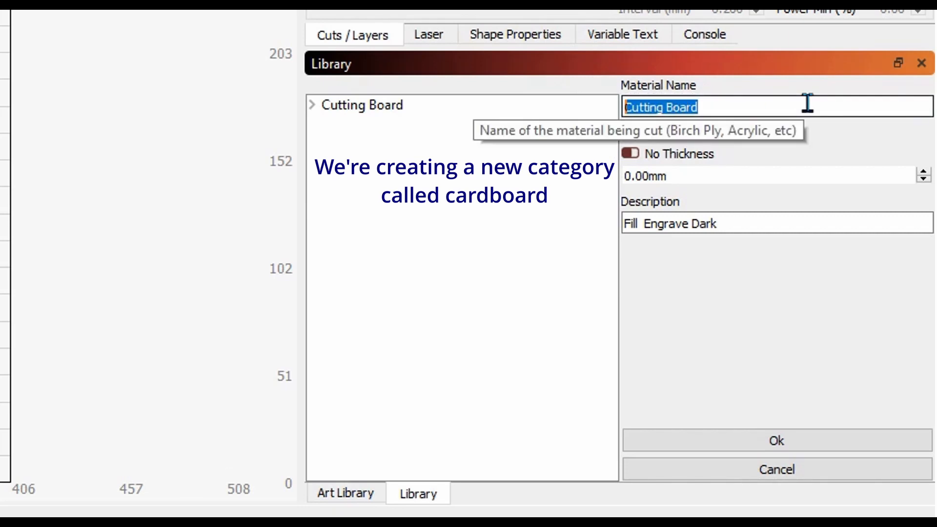
text(Cardboard)
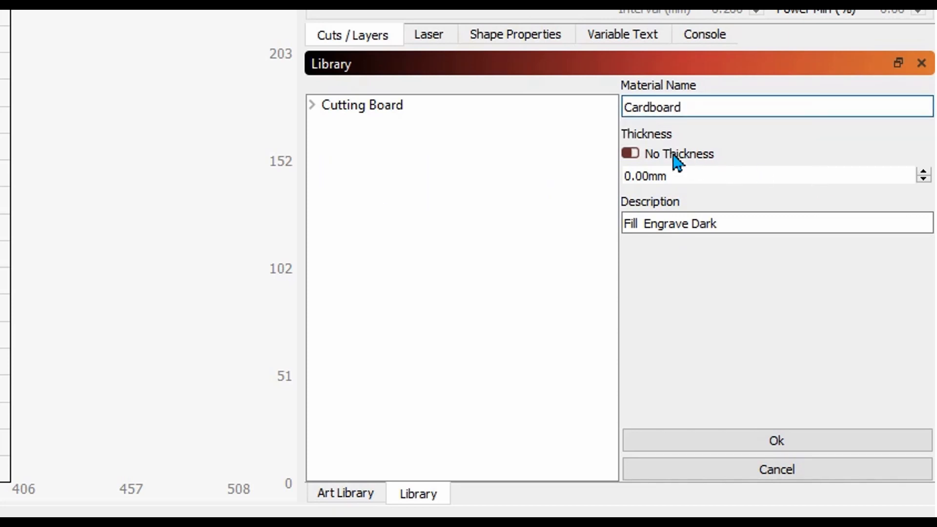
click(631, 155)
click(632, 154)
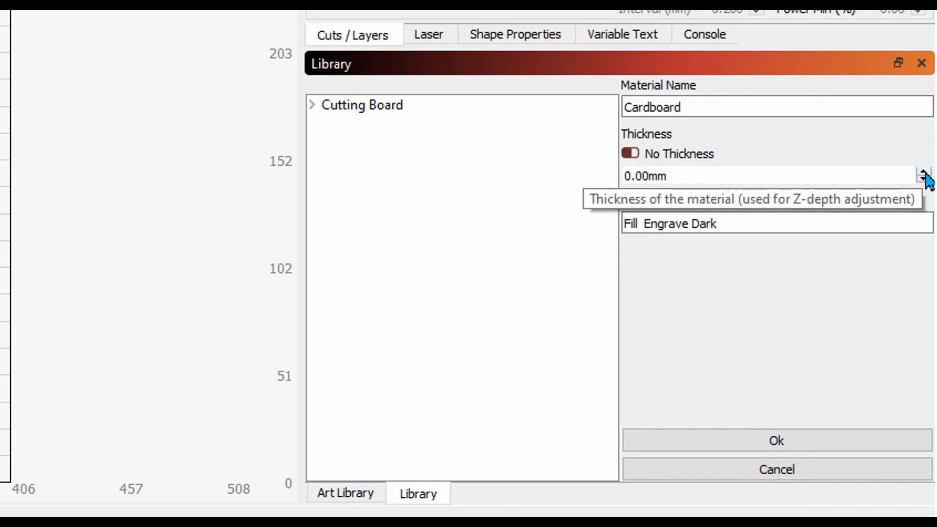
click(923, 173)
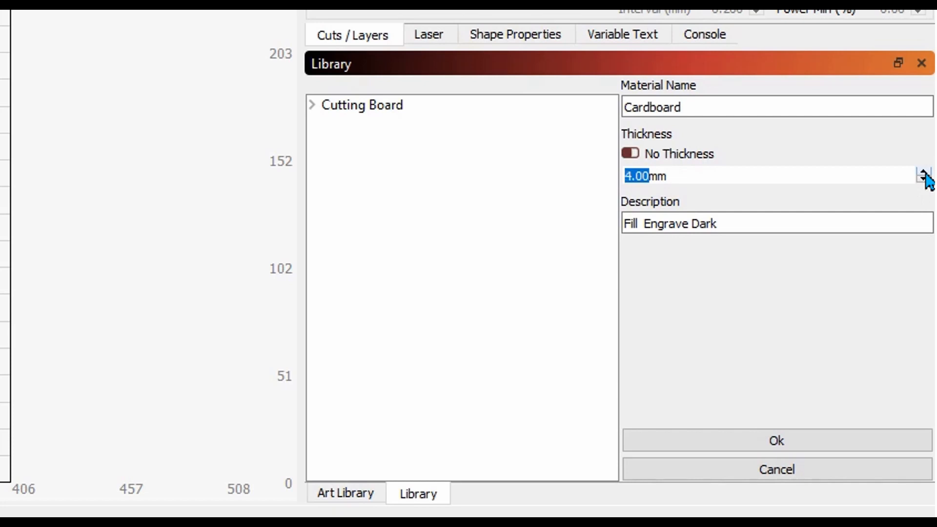
click(761, 226)
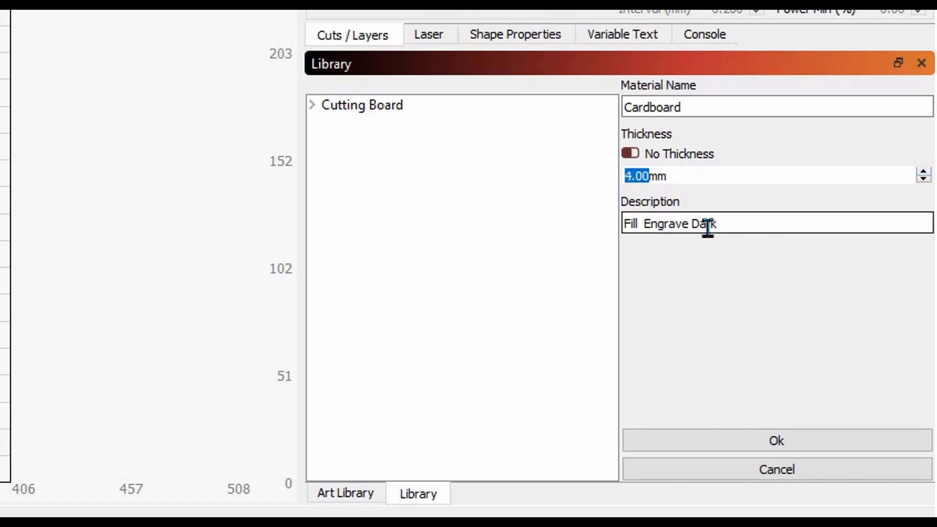
drag(756, 220, 607, 236)
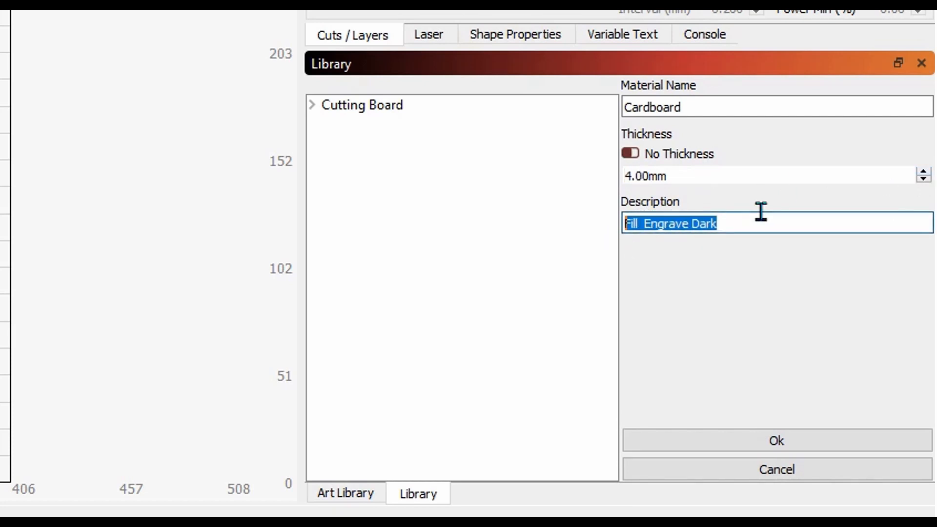
text(Cu)
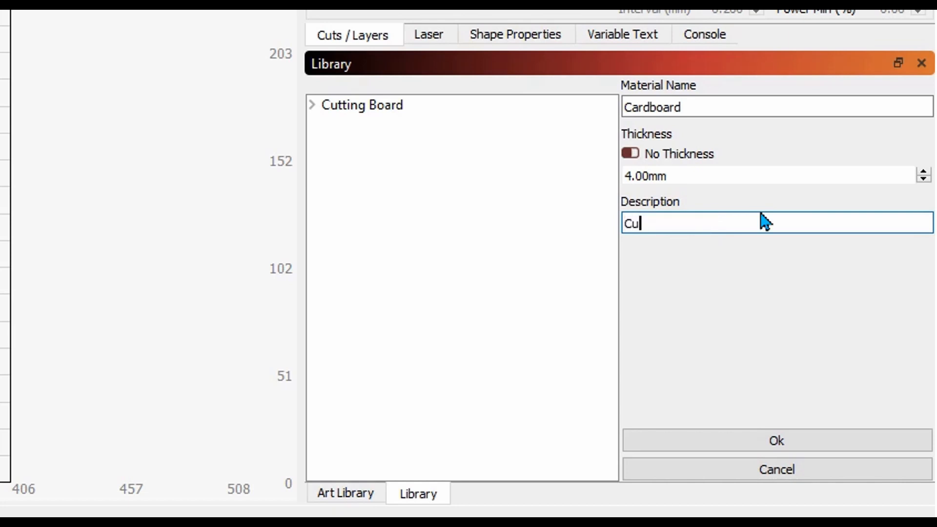
text(t)
click(718, 442)
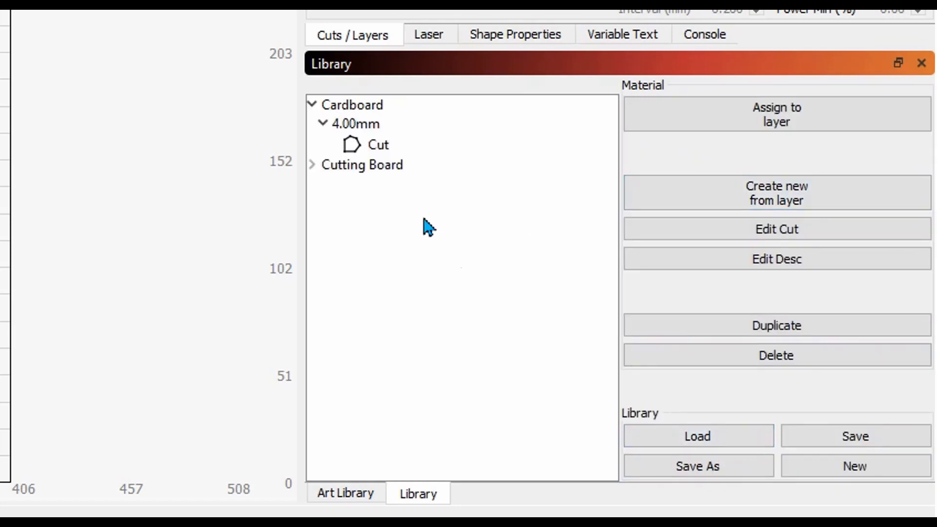
- Duplicate the Cardboard Cut preset as a no-thickness preset with the description Engrave
click(313, 107)
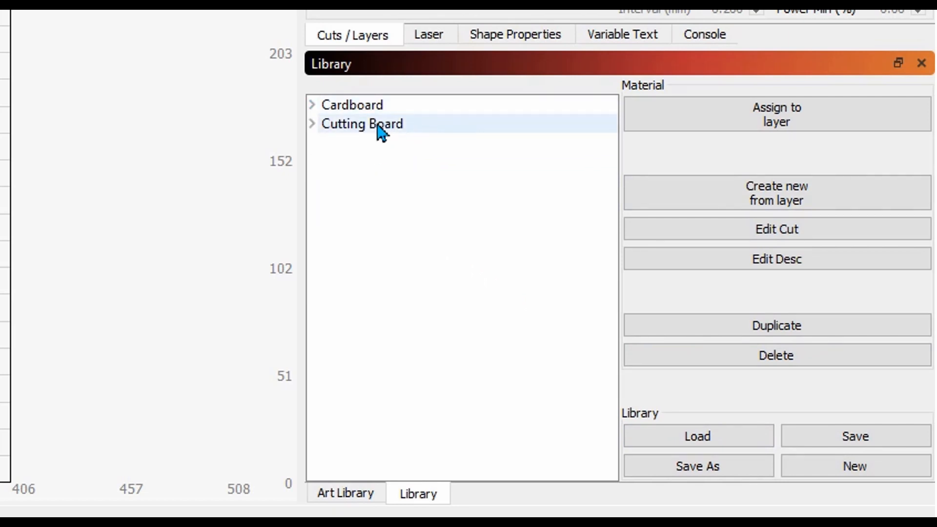
click(313, 110)
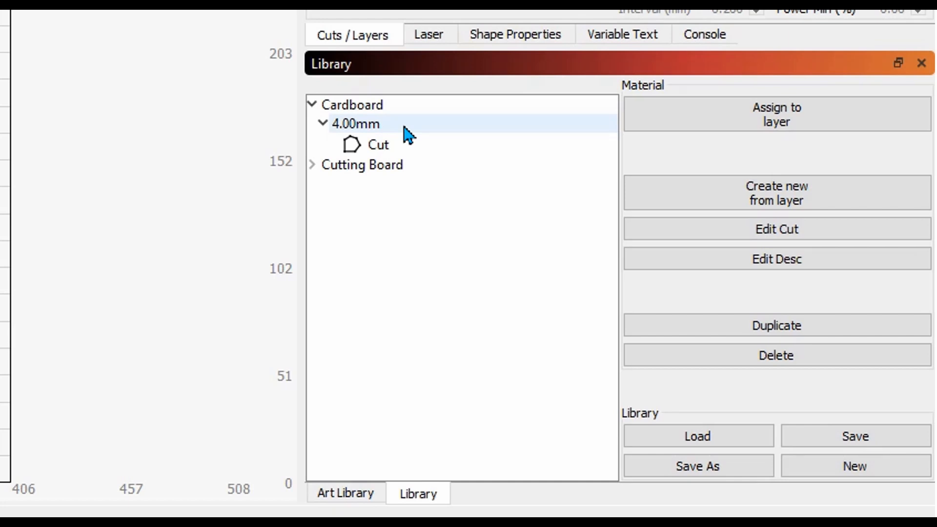
click(380, 155)
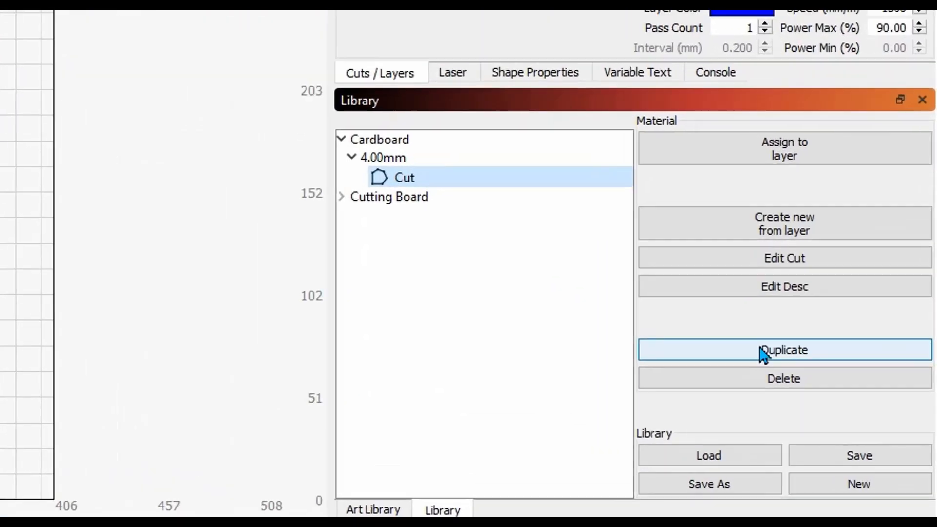
click(760, 350)
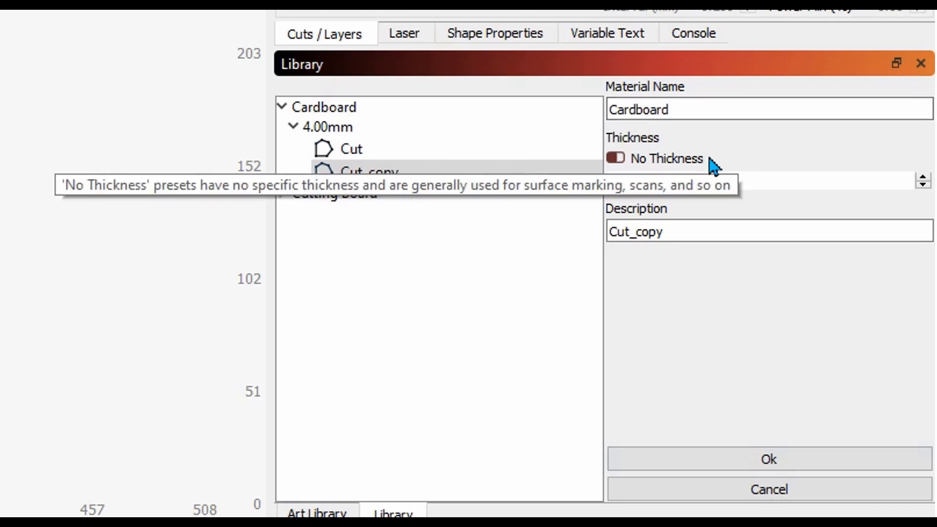
click(617, 161)
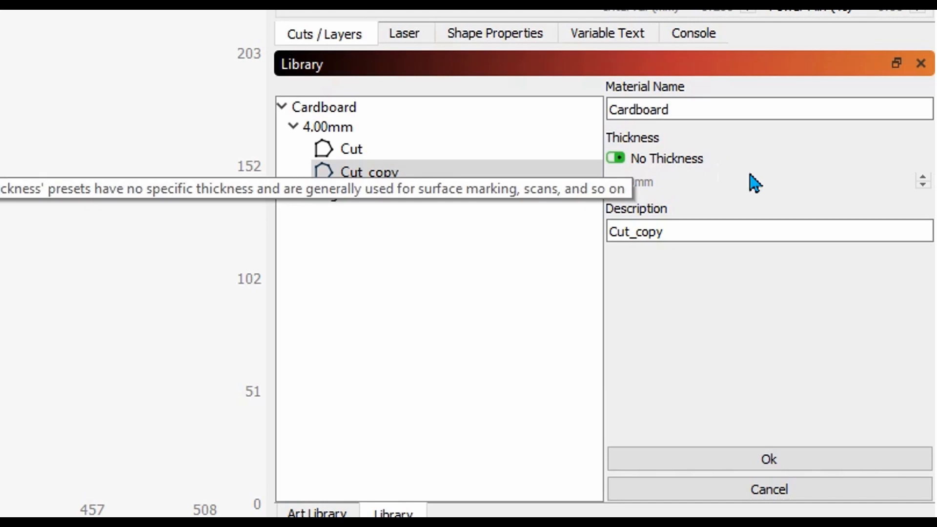
drag(717, 234, 594, 232)
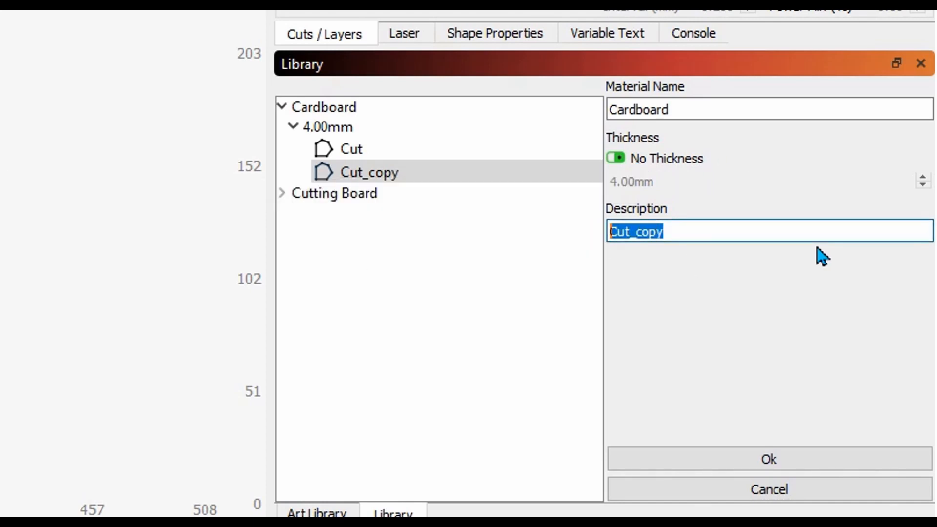
text(Engrave)
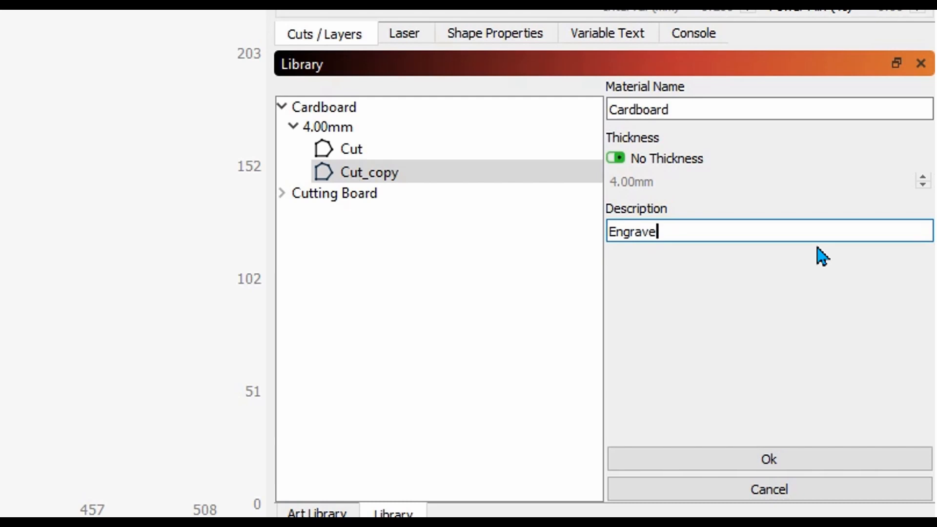
click(730, 461)
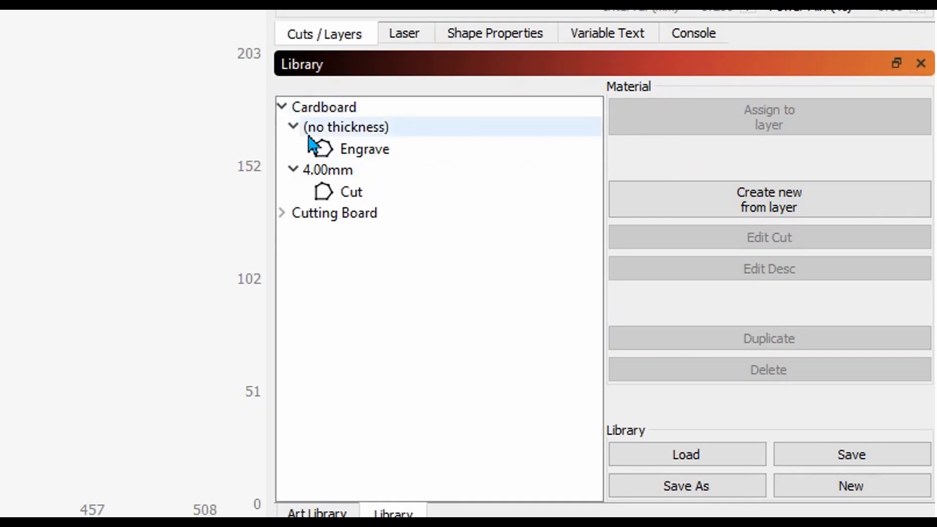
- Assign the 4.00 mm Cardboard Cut preset to the EXAMPLE text's layer and collapse the Cardboard material
click(364, 160)
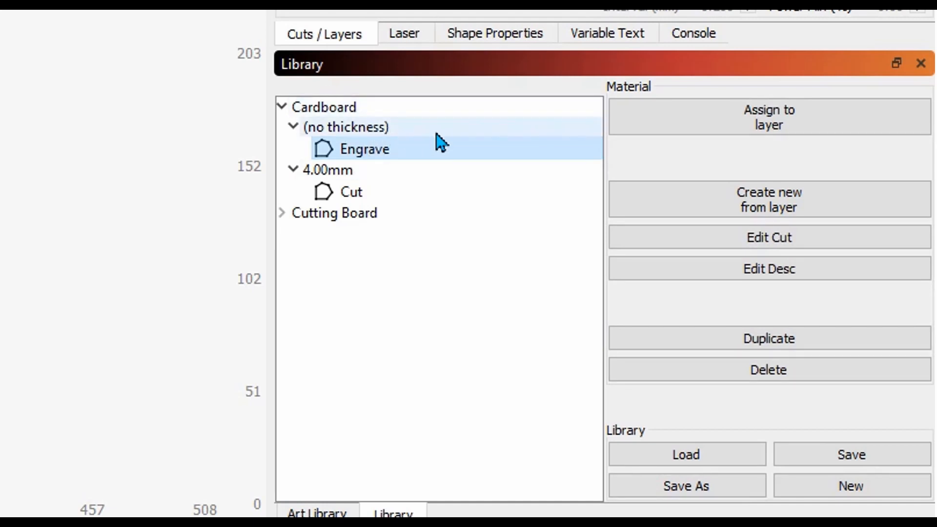
click(326, 109)
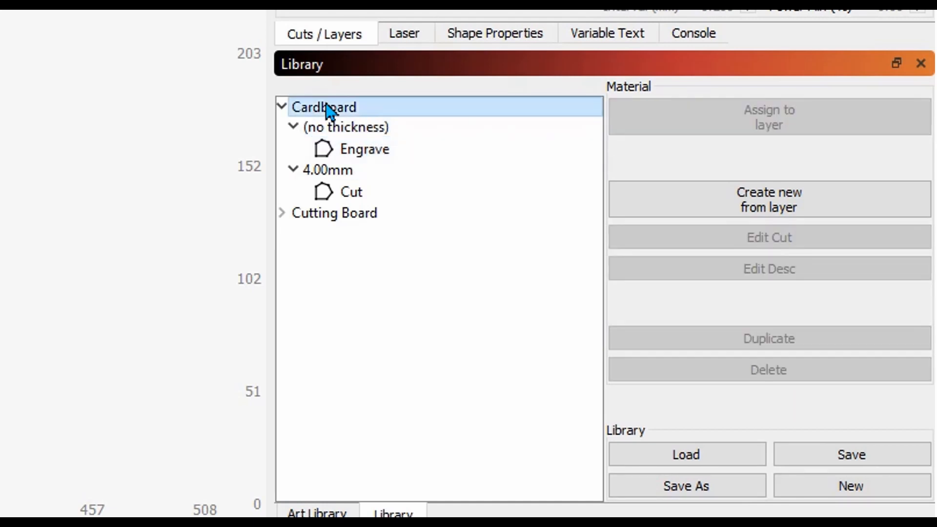
click(388, 154)
click(375, 191)
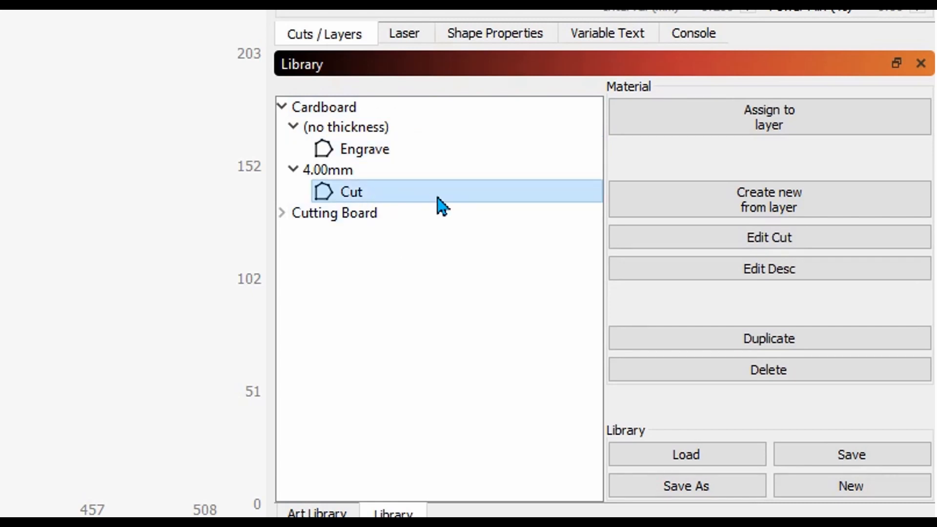
click(690, 113)
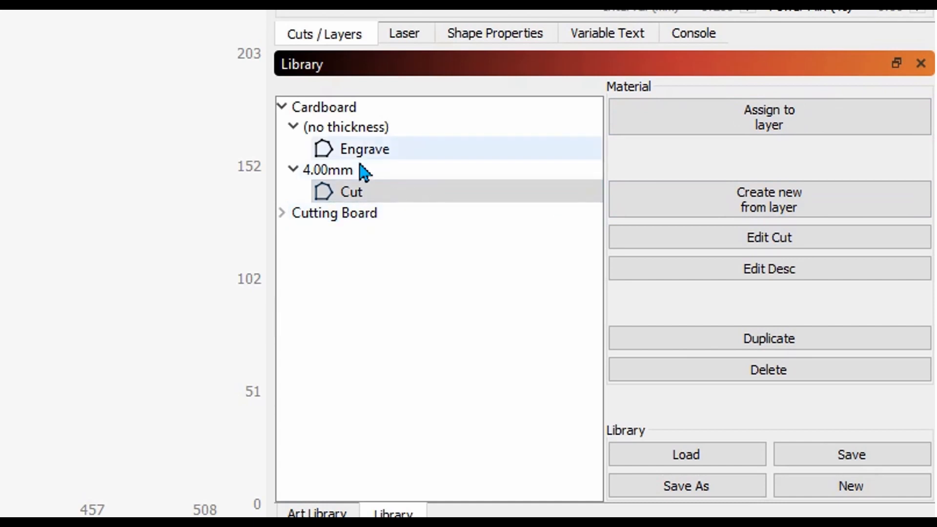
click(283, 108)
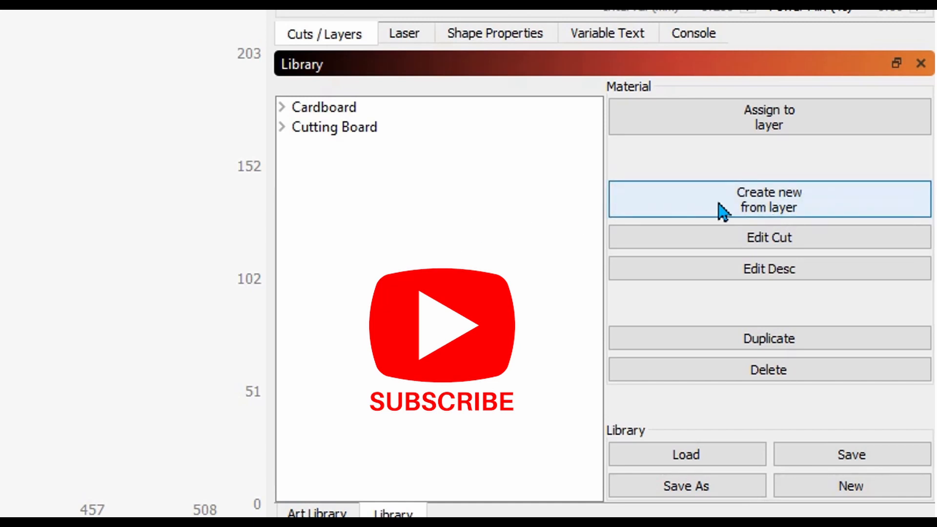
- Create a new library preset from the layer for the material Plywood, with thickness 3.00 mm and description Engrave Light
click(797, 207)
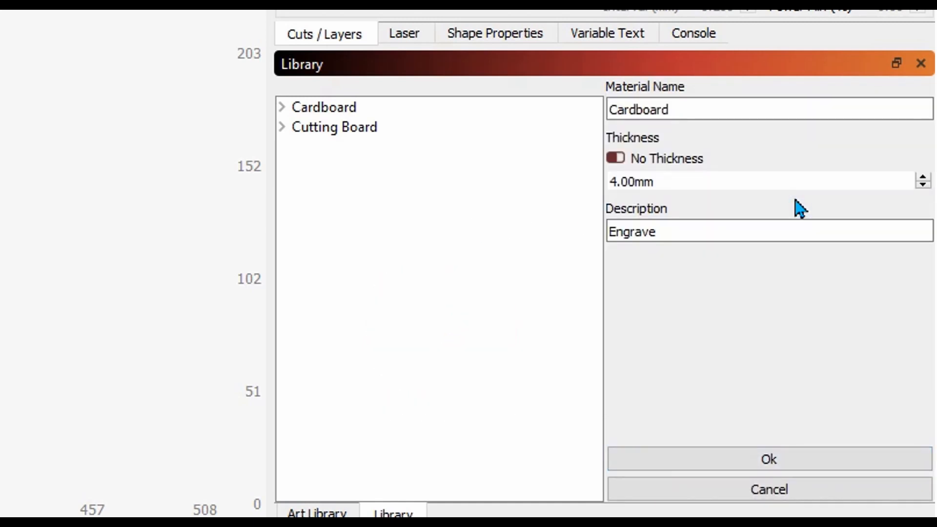
drag(696, 105, 608, 104)
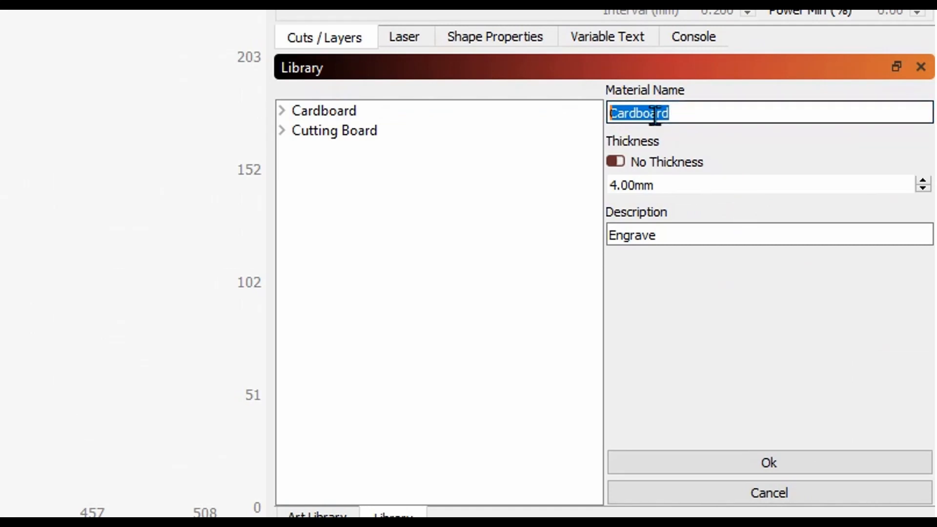
text(Plywood)
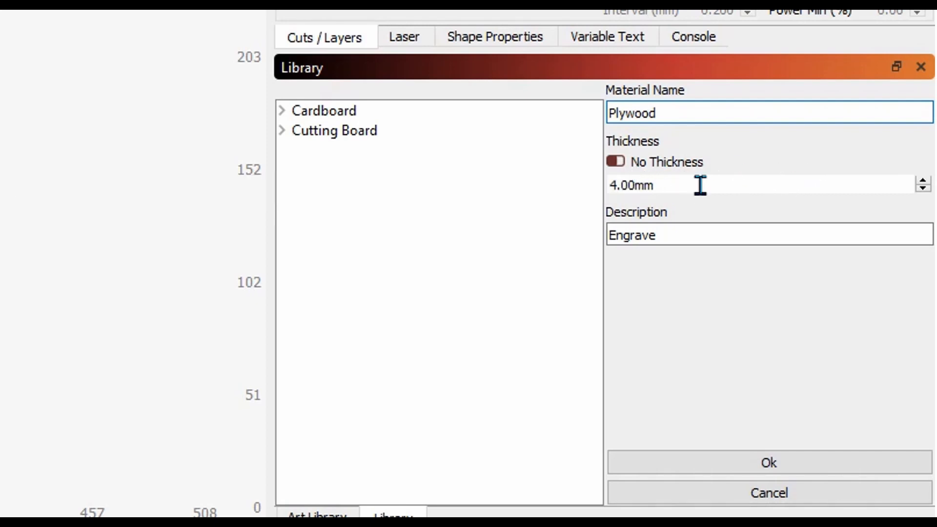
click(921, 190)
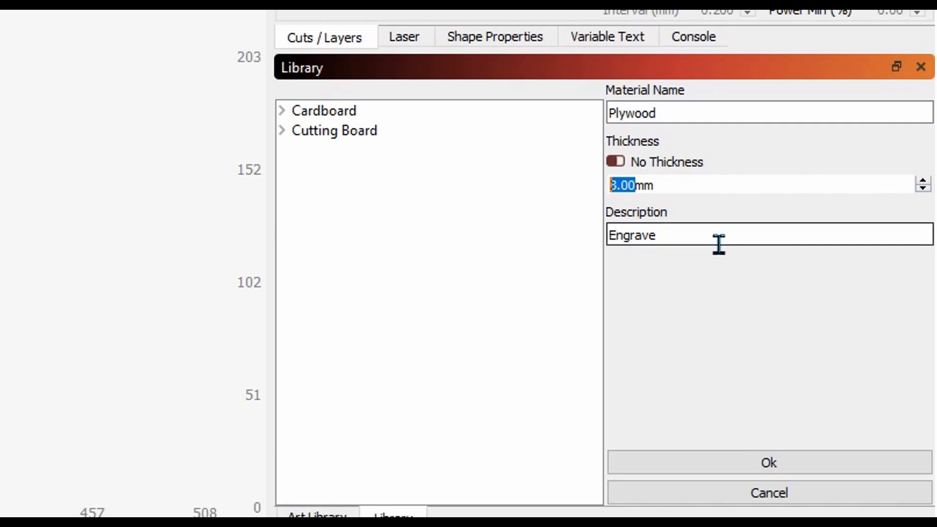
click(697, 243)
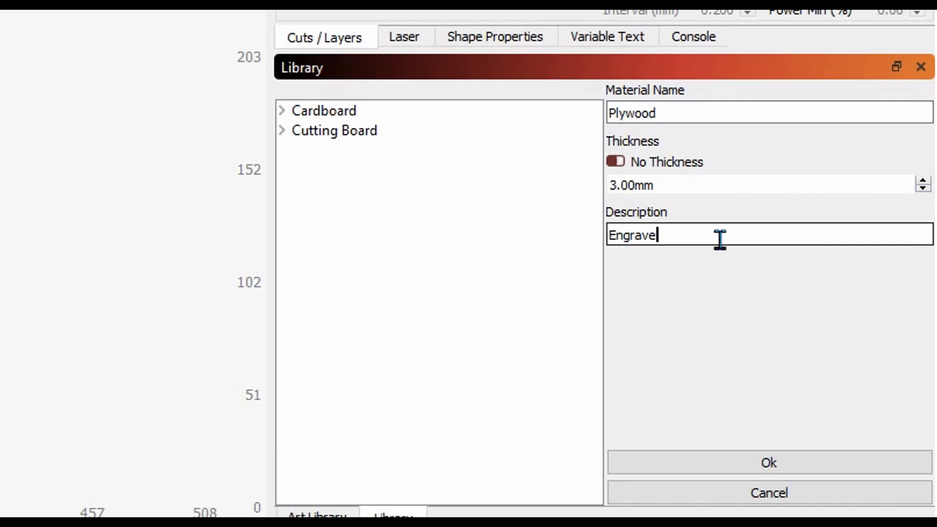
drag(666, 239, 540, 255)
click(708, 235)
click(745, 456)
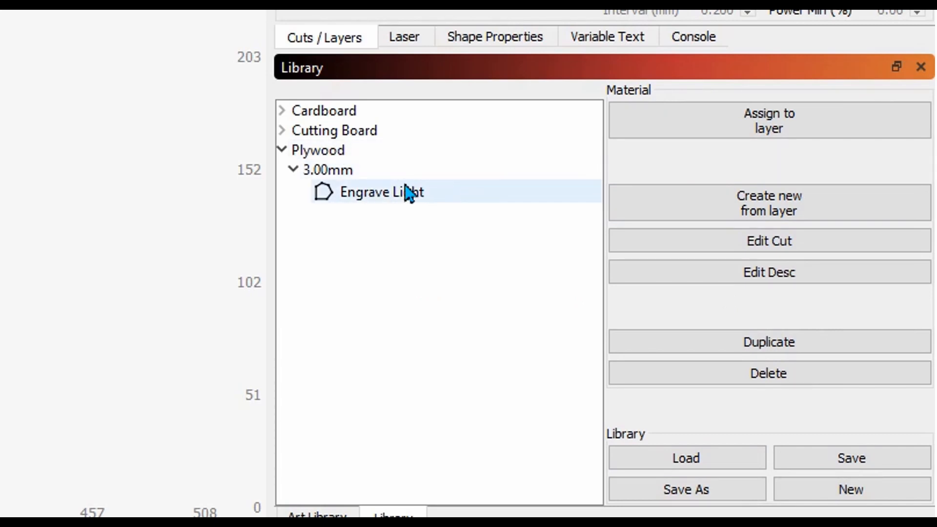
- Set the Plywood Engrave Light preset's speed to 2000 mm/min and max power to 40%
click(398, 197)
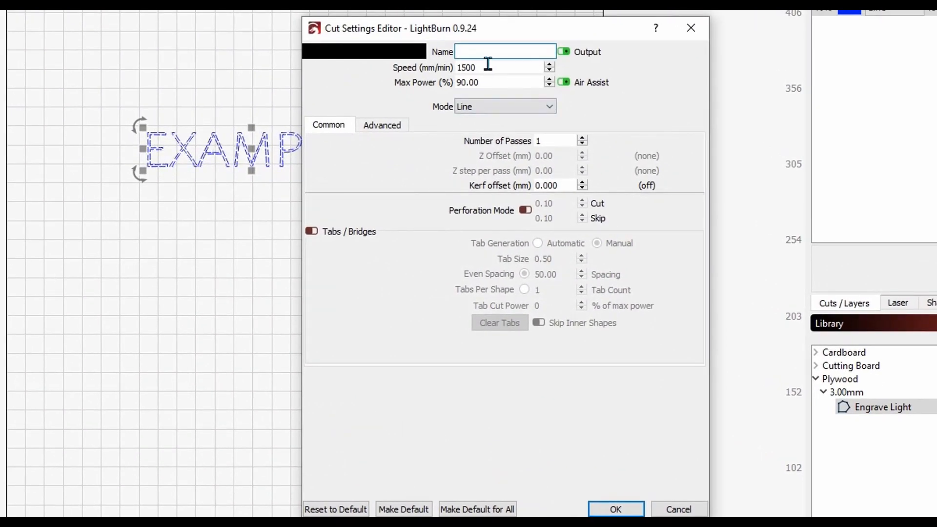
click(493, 68)
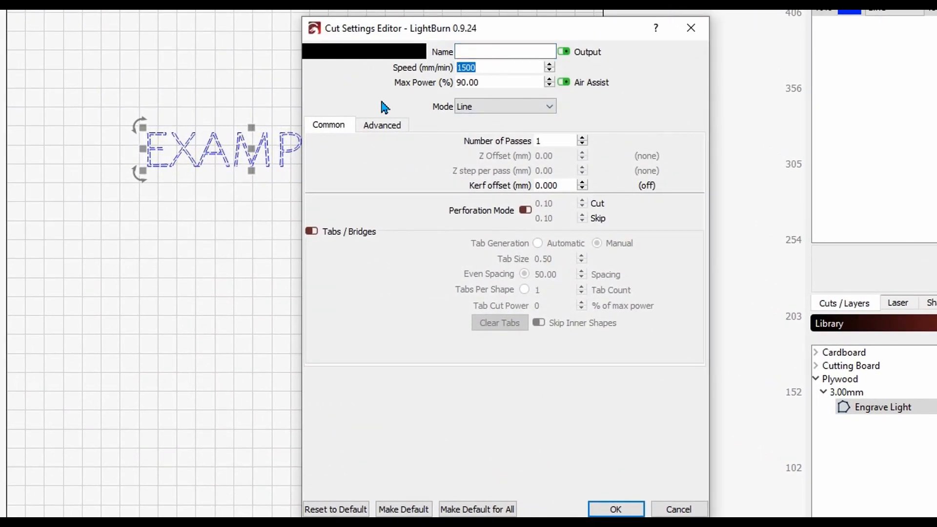
text(2000)
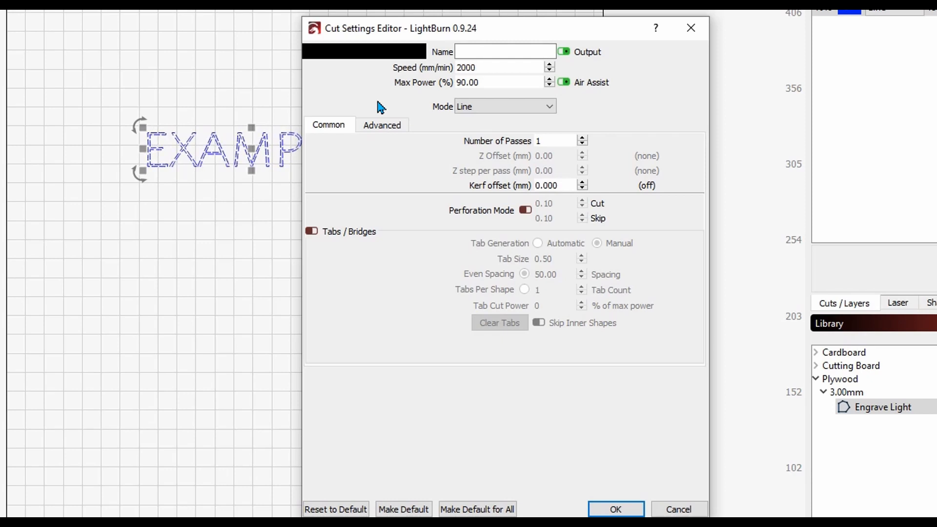
drag(500, 82, 452, 82)
text(40)
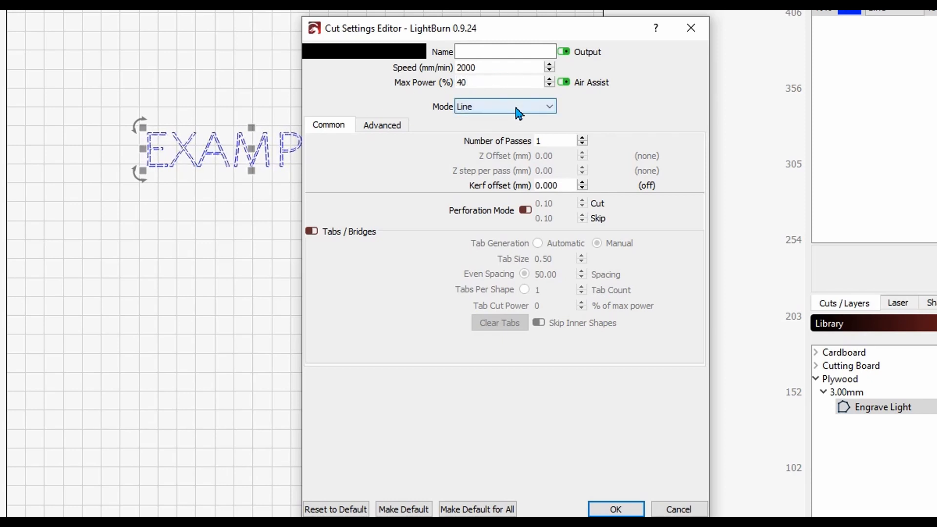
click(614, 509)
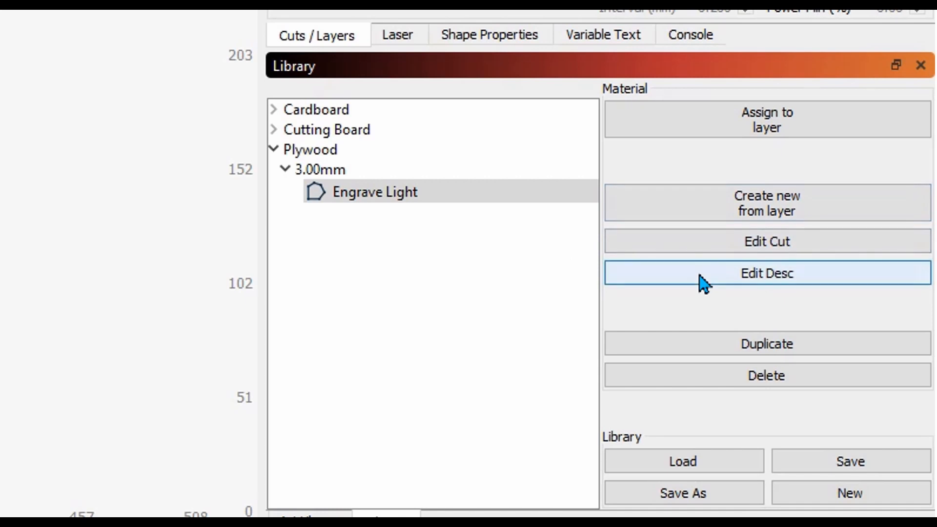
- Change the description of the Plywood Engrave Light preset to Engrave Light Line
click(703, 282)
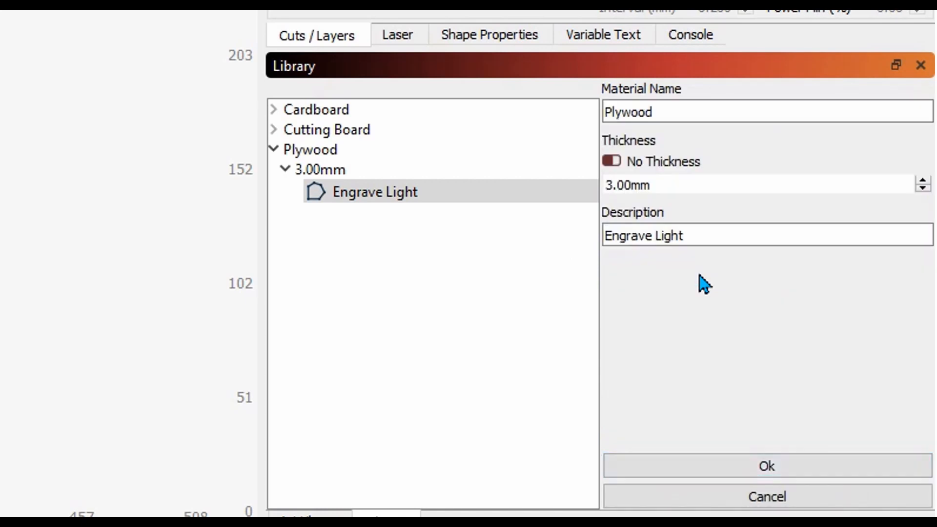
click(706, 237)
text(Line)
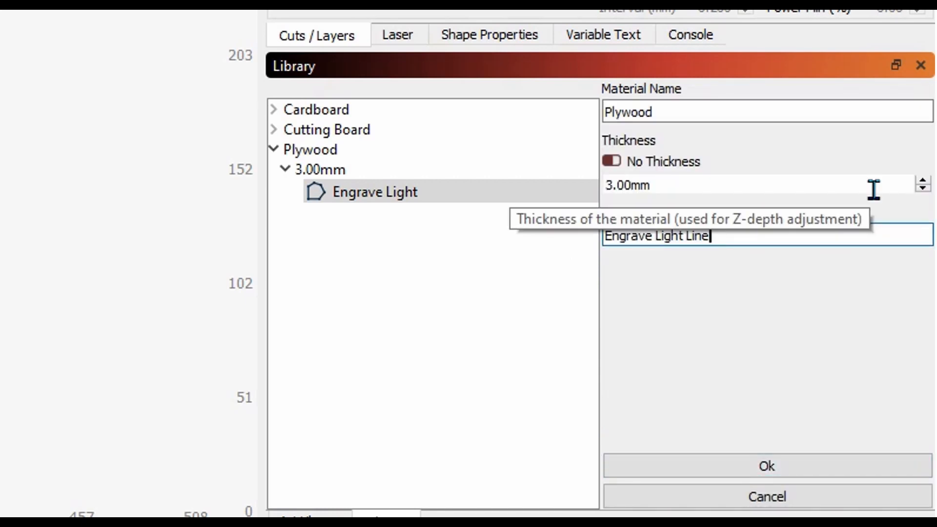
click(748, 465)
- Duplicate the Engrave Light Line preset under 3.00 mm Plywood with the description Engrave Light
click(413, 195)
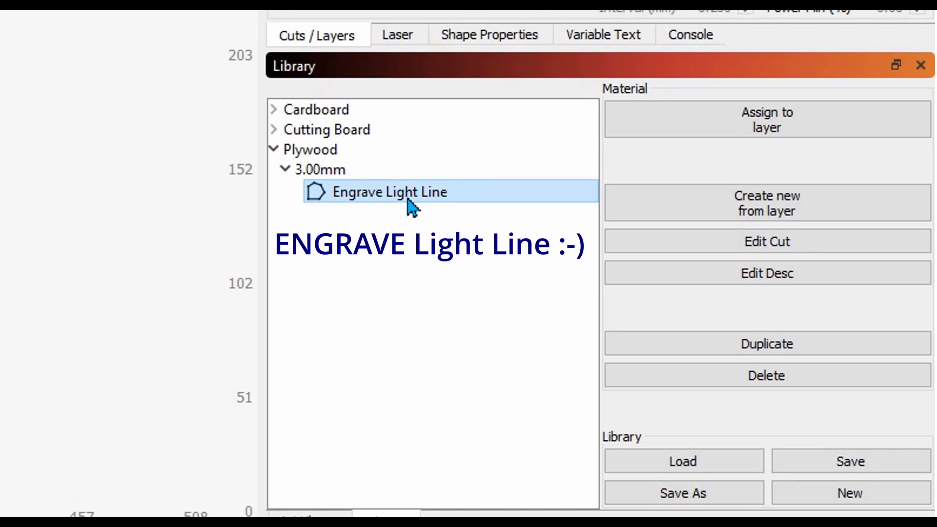
click(735, 352)
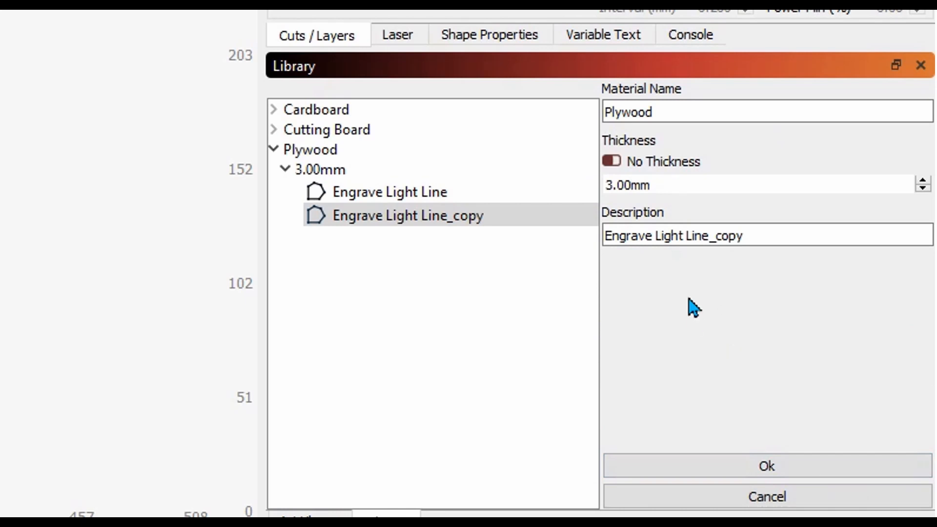
click(740, 236)
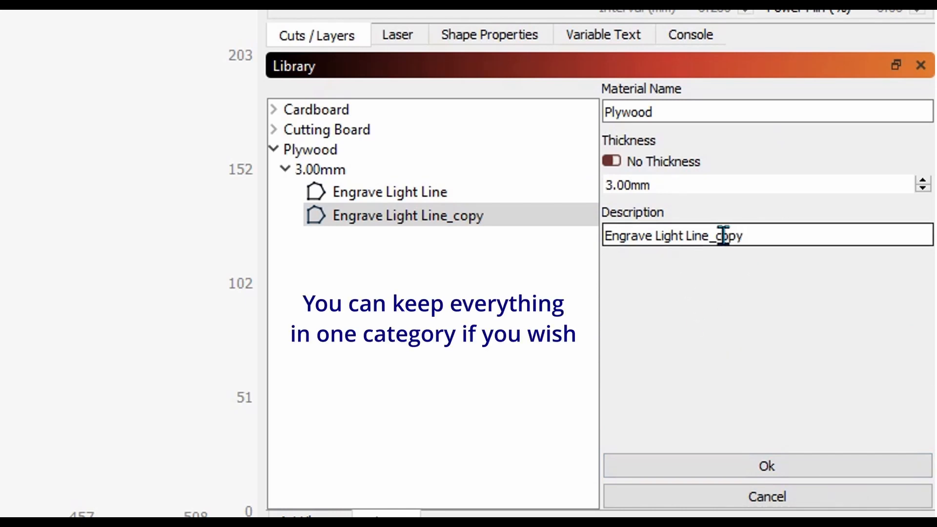
key(BackSpace)
key(BackSpace)
key(BackSpace)
key(BackSpace)
key(BackSpace)
key(BackSpace)
key(BackSpace)
key(BackSpace)
key(BackSpace)
key(BackSpace)
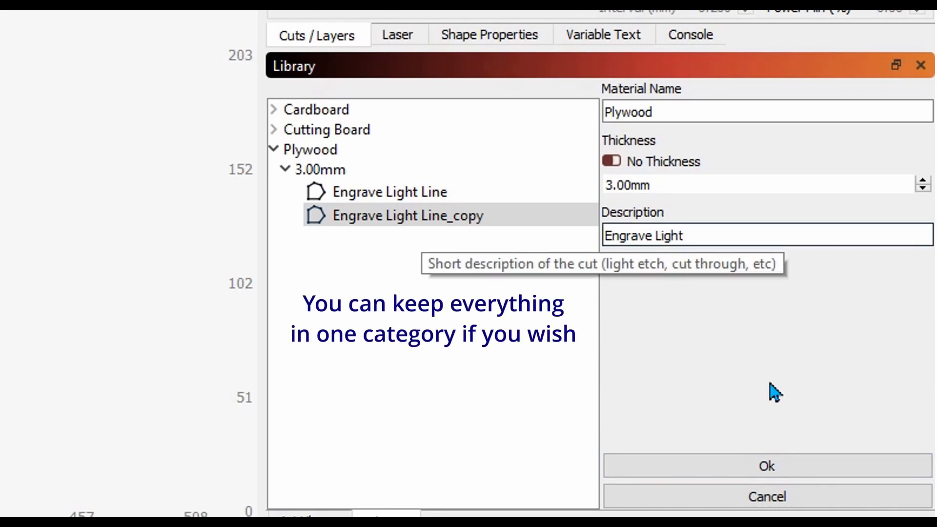
click(758, 465)
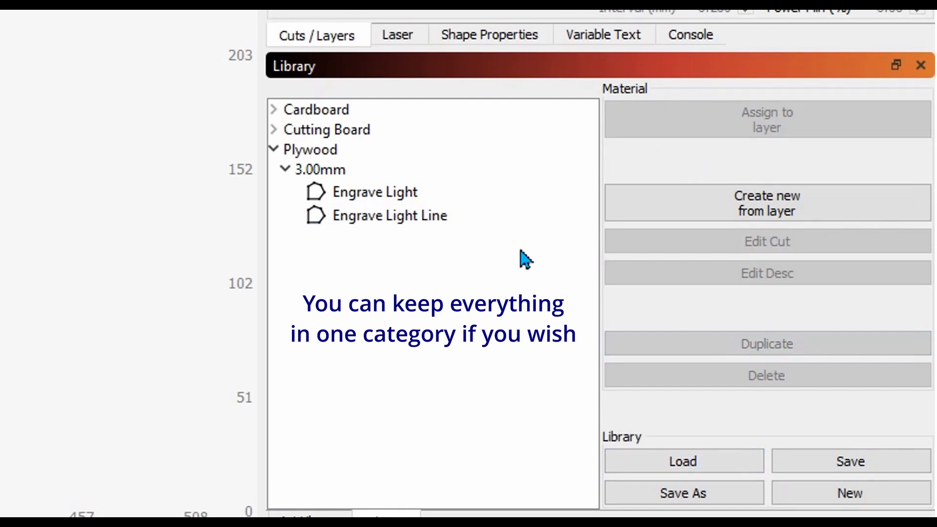
- Change the description of the duplicated Engrave Light preset to Engrave Light Photo
click(410, 197)
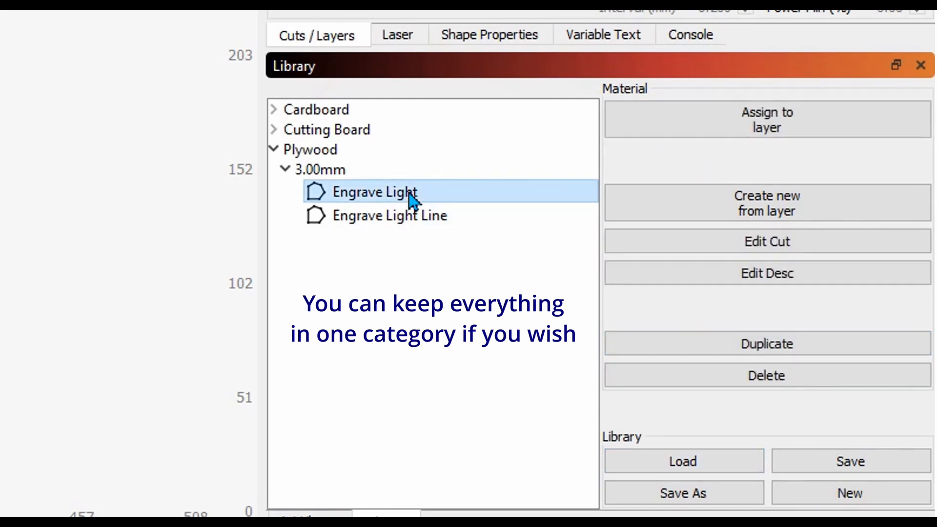
click(723, 278)
click(755, 235)
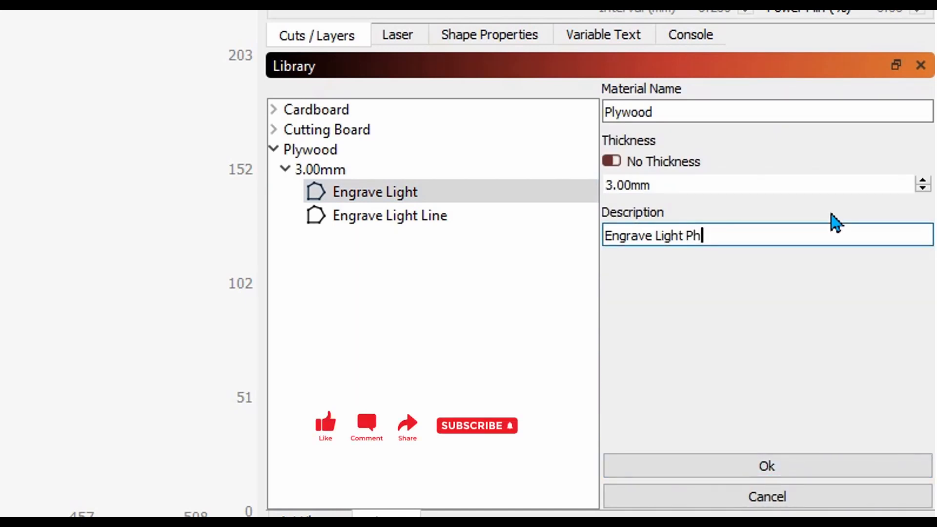
text(Photo)
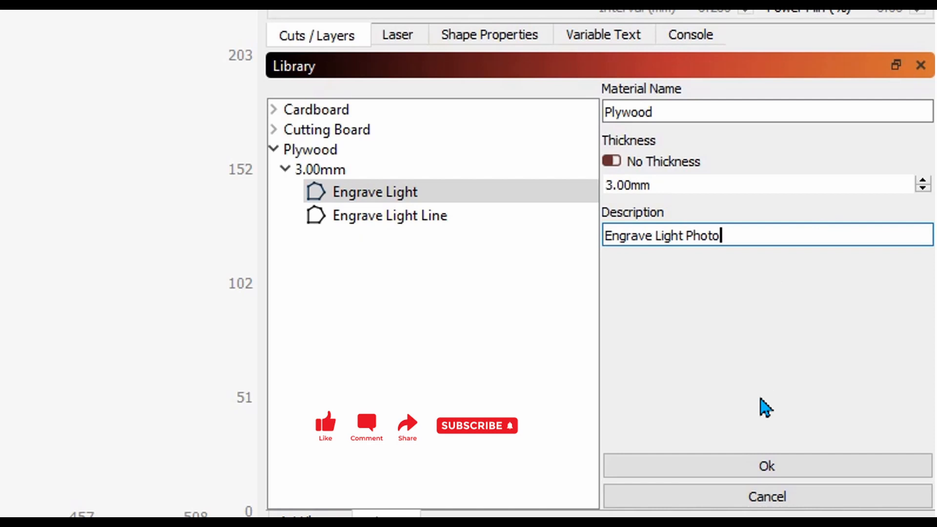
click(767, 464)
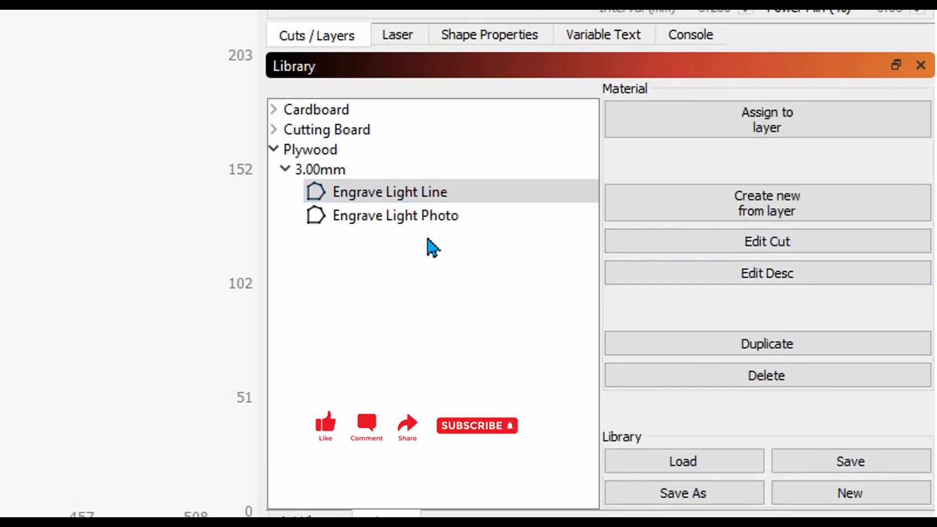
- Set the Engrave Light Photo preset's speed to 1500 mm/min and max power to 50%
click(482, 224)
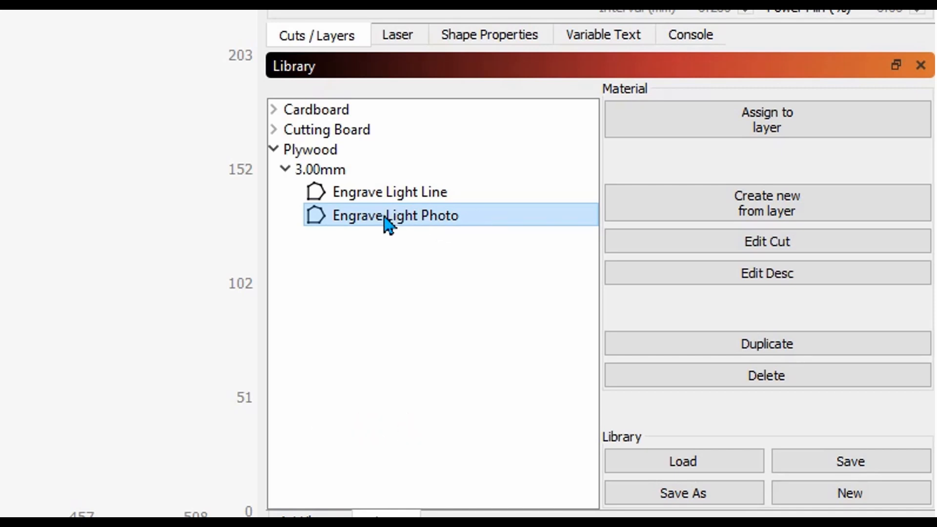
double_click(383, 216)
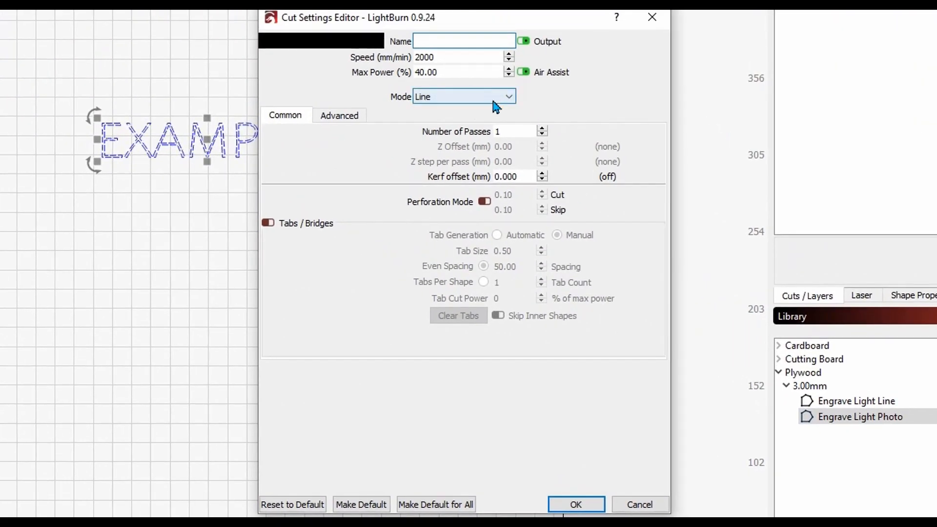
double_click(454, 58)
text(1500)
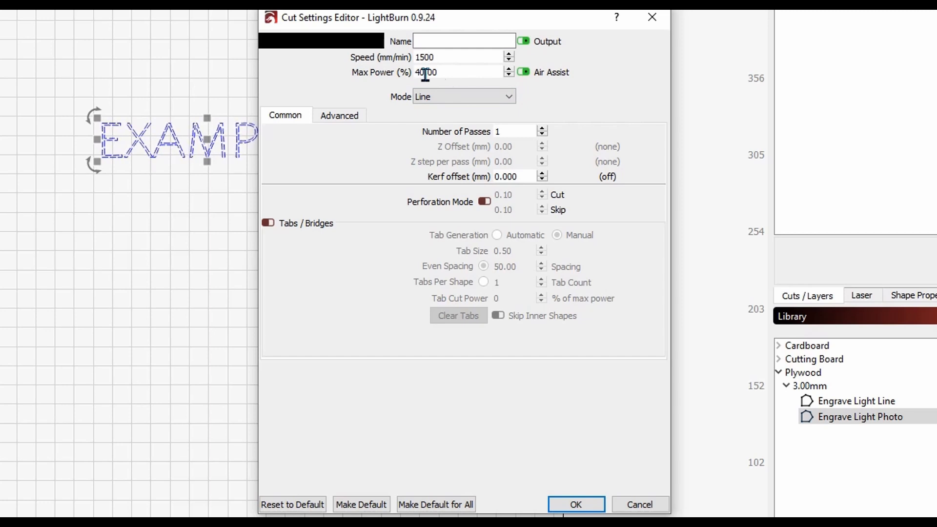
drag(458, 72, 425, 72)
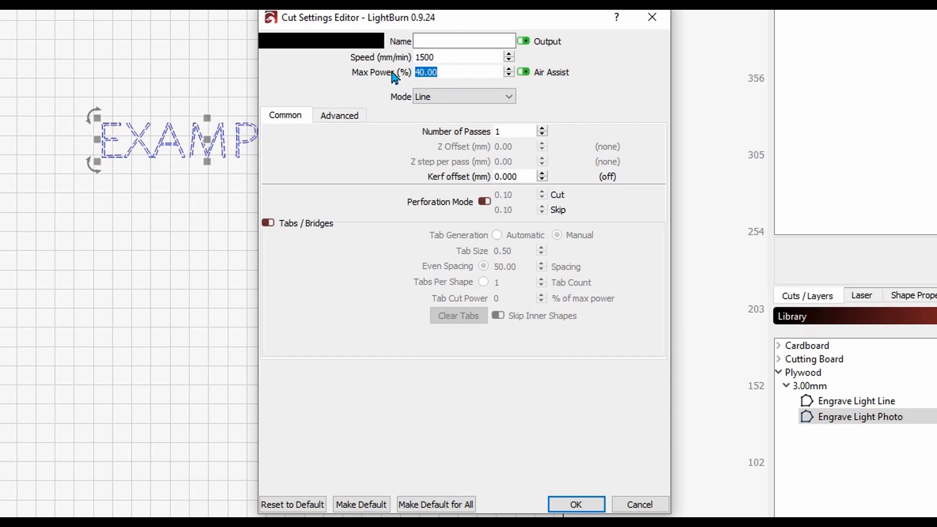
text(50)
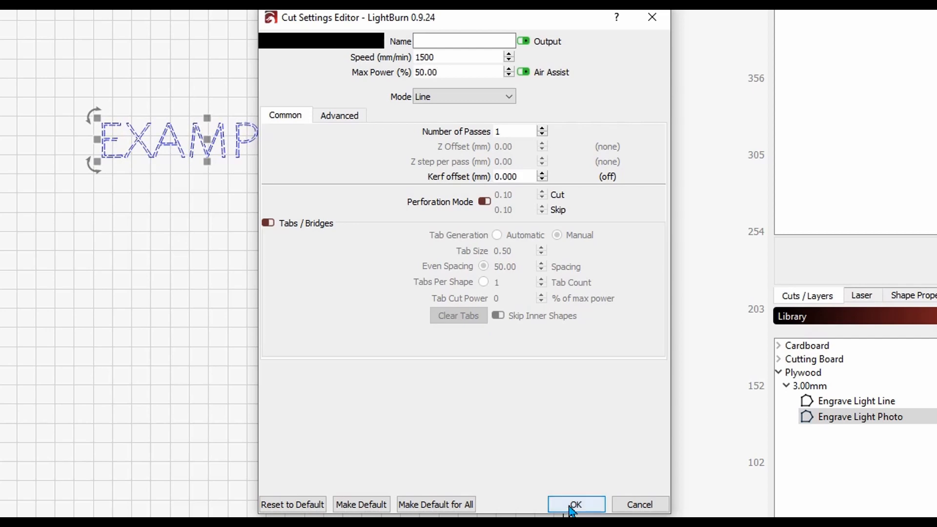
click(571, 504)
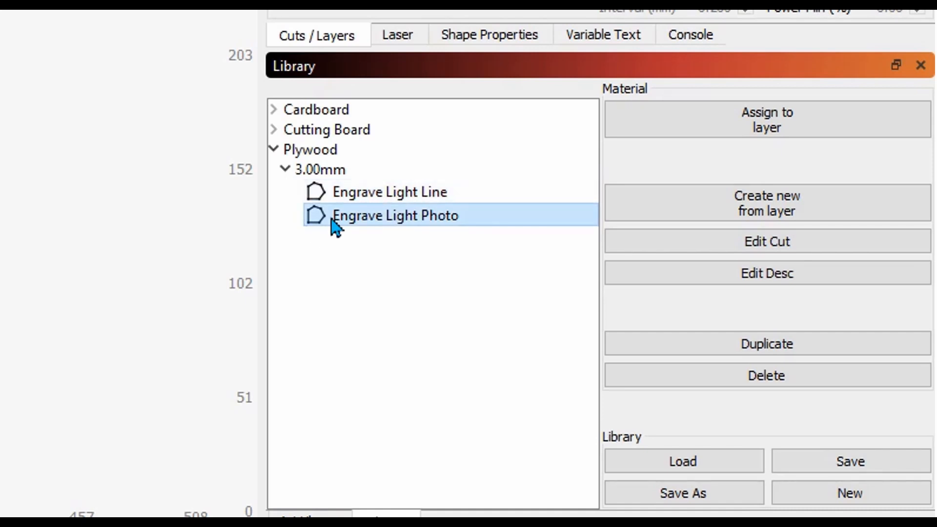
- Duplicate the Engrave Light Photo preset under 3.00 mm Plywood with the description Engrave Dark Photo
click(715, 354)
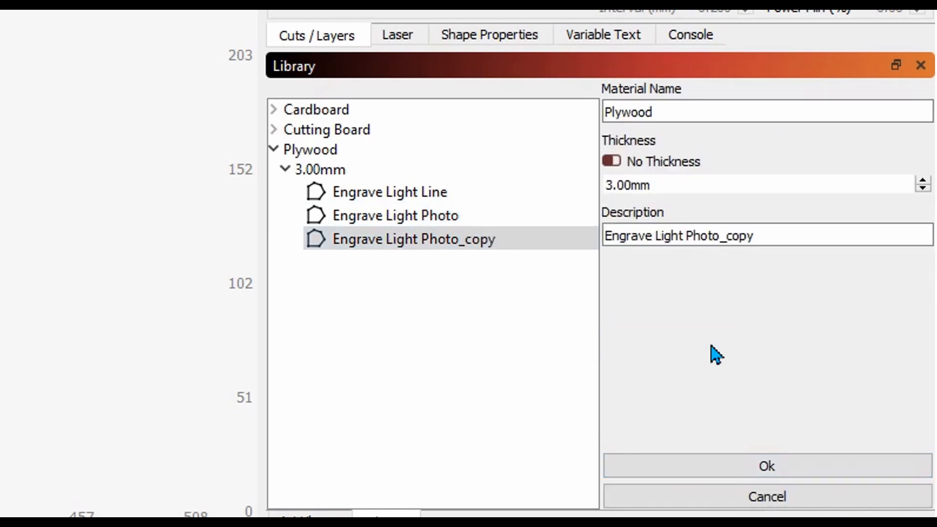
click(767, 243)
drag(758, 236, 719, 244)
key(BackSpace)
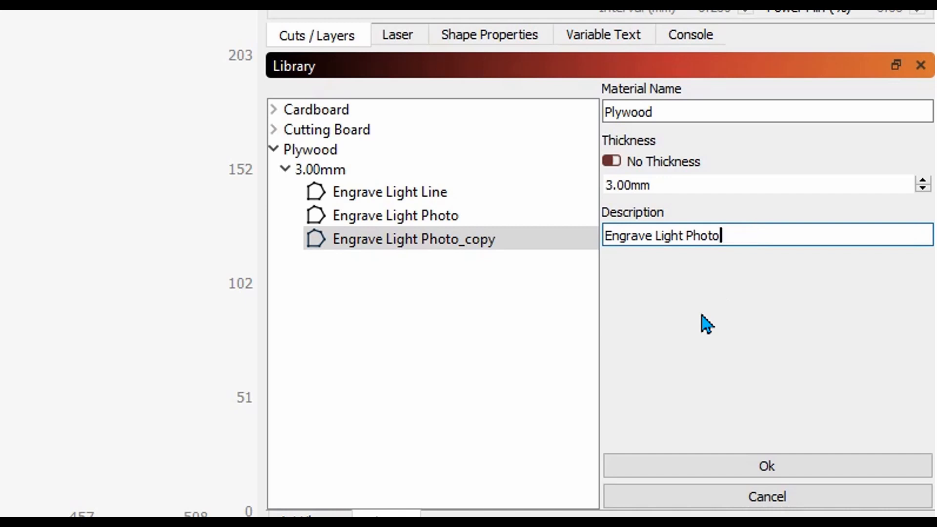
double_click(673, 236)
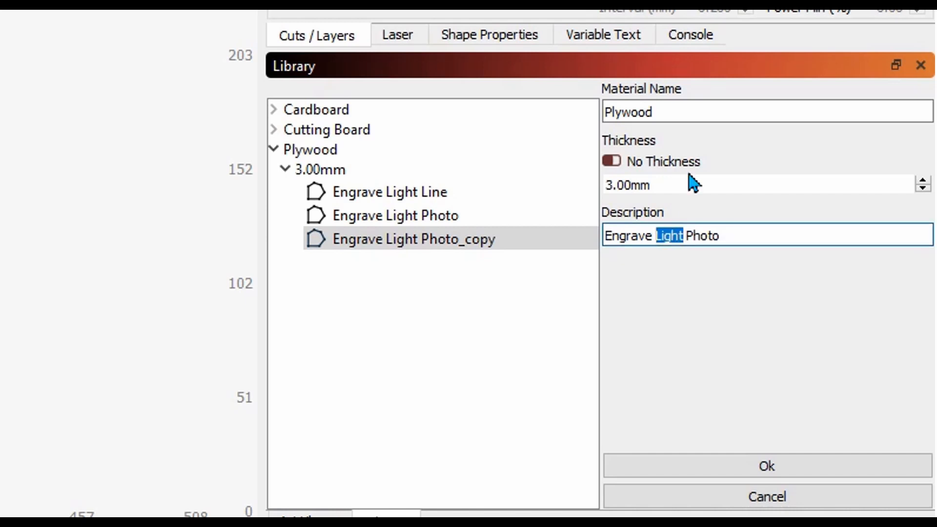
text(Dark)
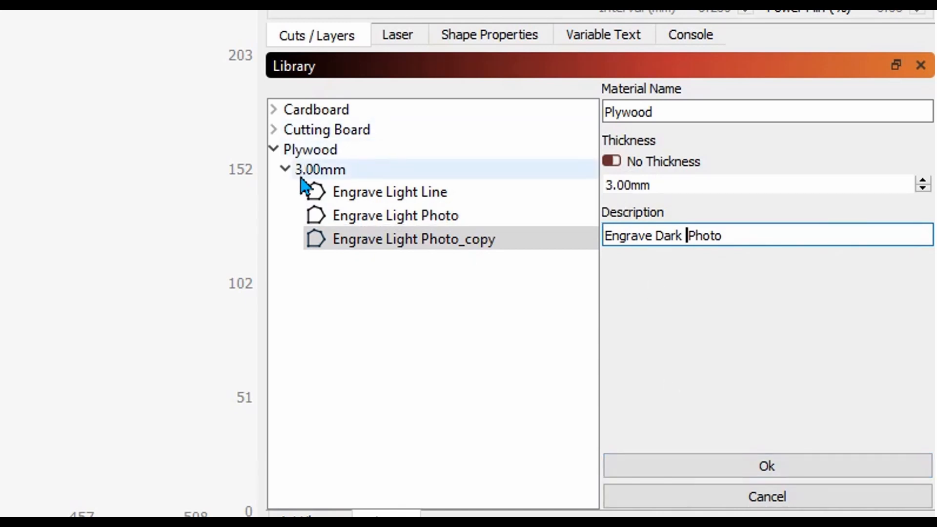
click(726, 468)
- Set the max power of the Engrave Dark Photo preset to 80%
click(385, 201)
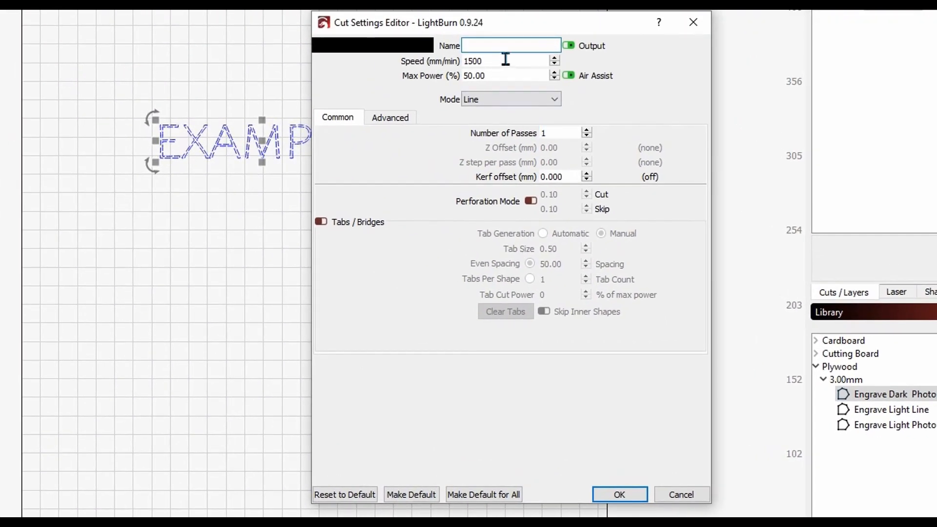
drag(483, 75, 457, 77)
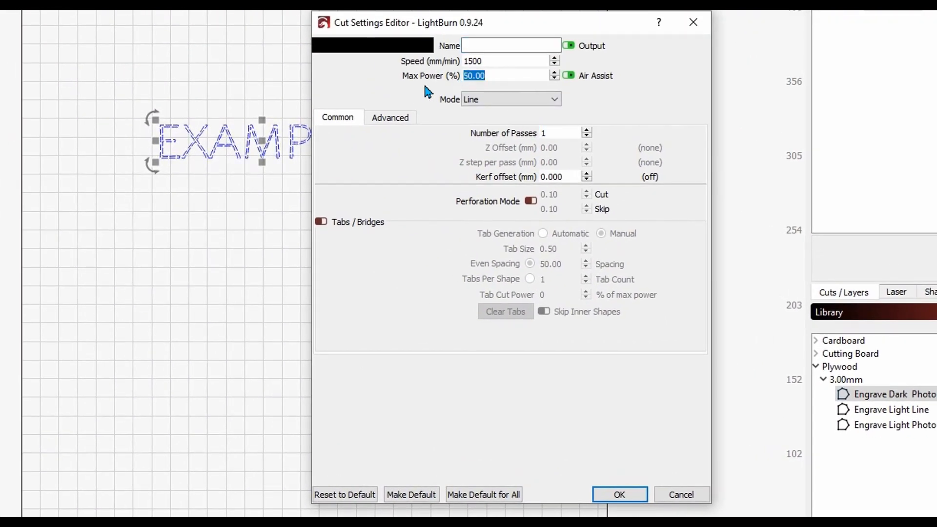
text(80)
click(619, 496)
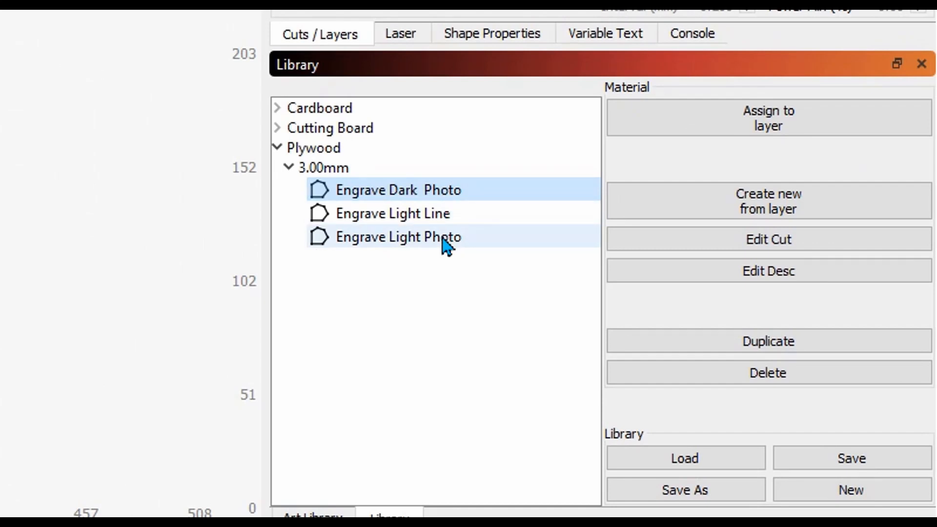
- Create a new library preset from the layer for 3.00 mm Plywood with the description Cut, and select it
click(330, 156)
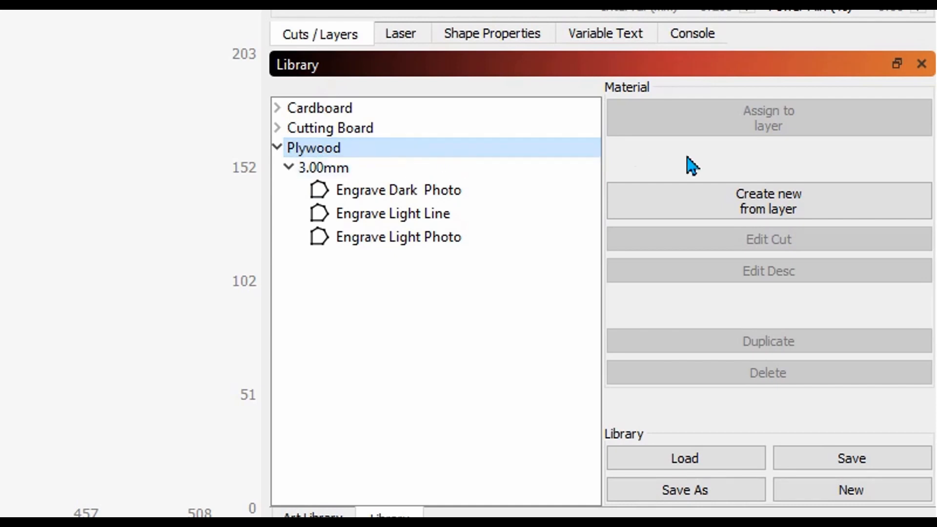
click(753, 208)
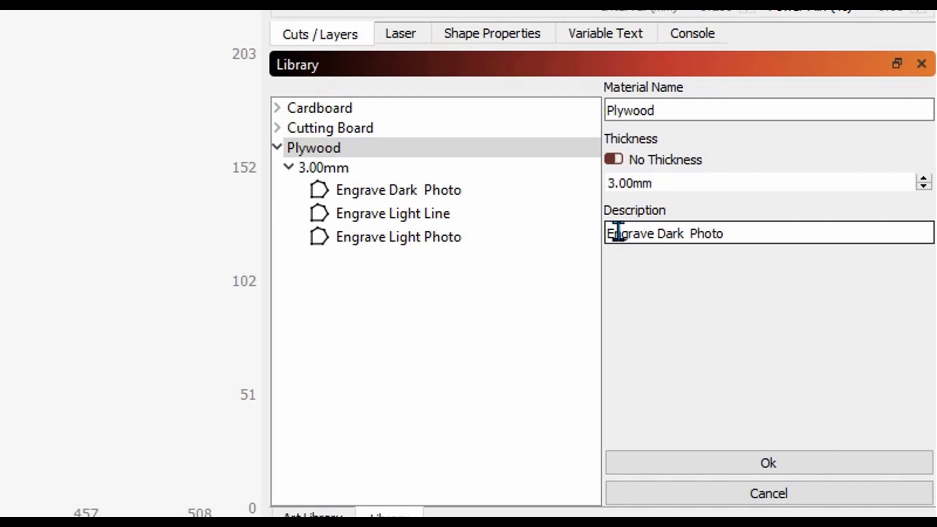
drag(607, 233, 761, 229)
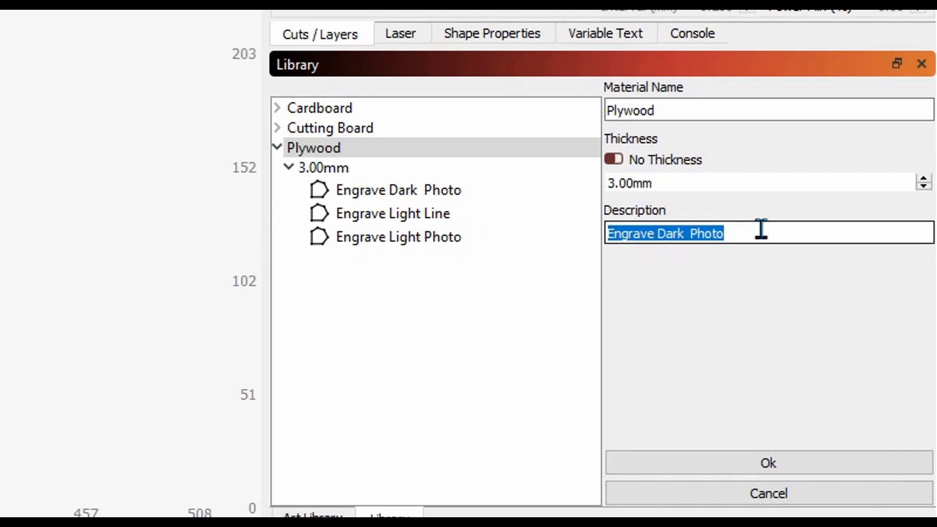
text(Cut)
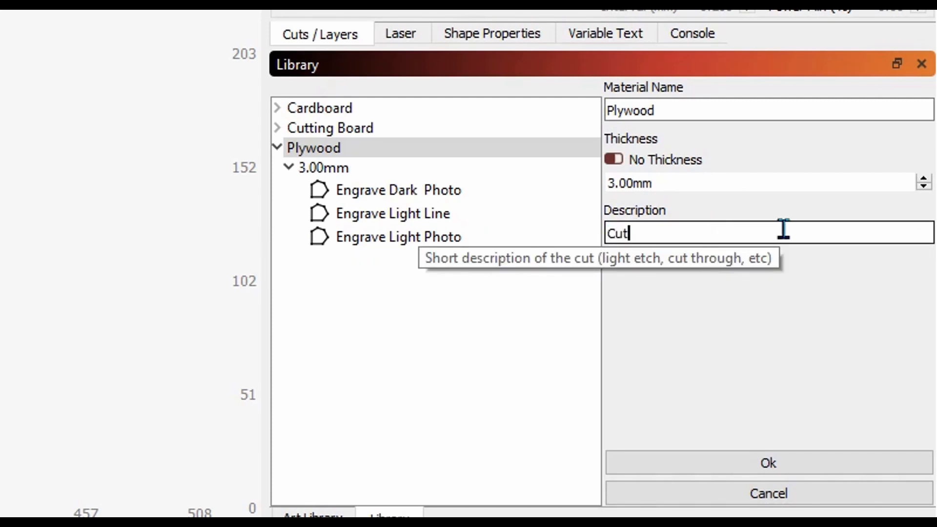
click(757, 464)
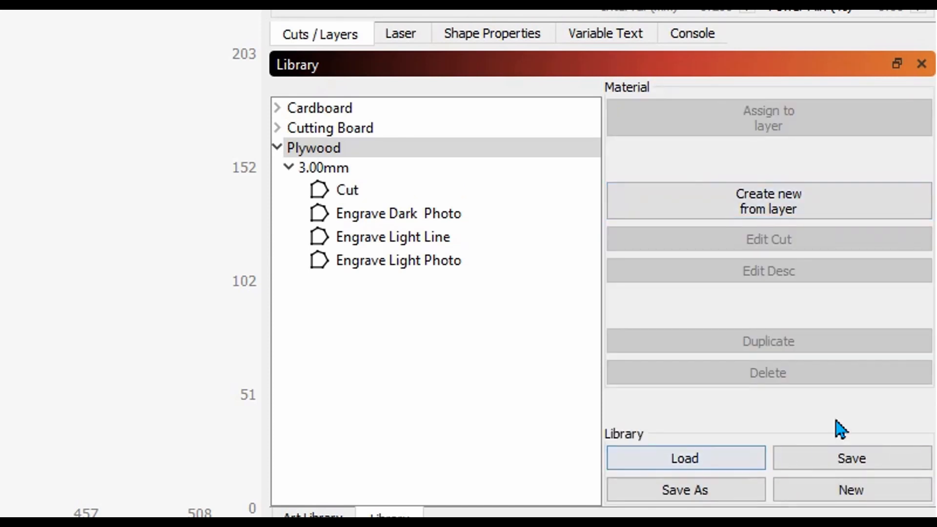
click(383, 198)
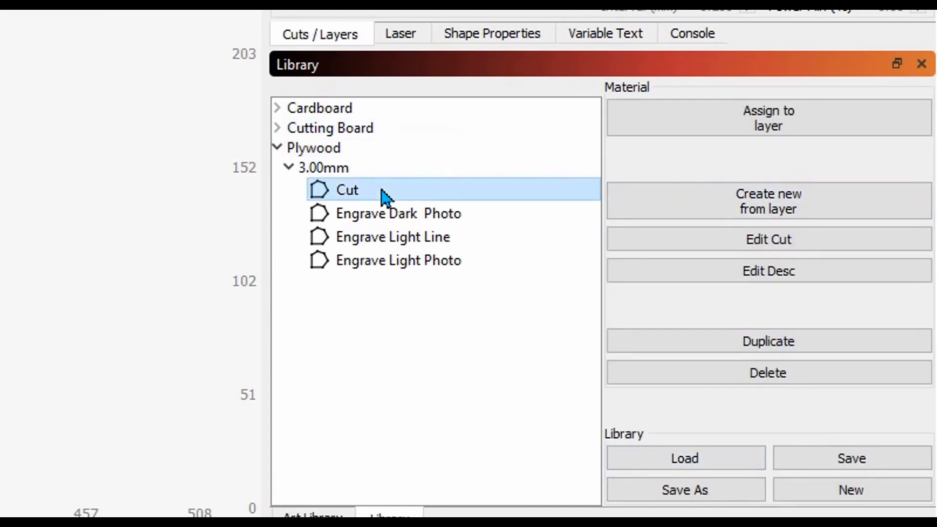
- Set the 3.00 mm Plywood Cut preset to a speed of 500 mm/min, max power of 85% and 6 passes
double_click(383, 197)
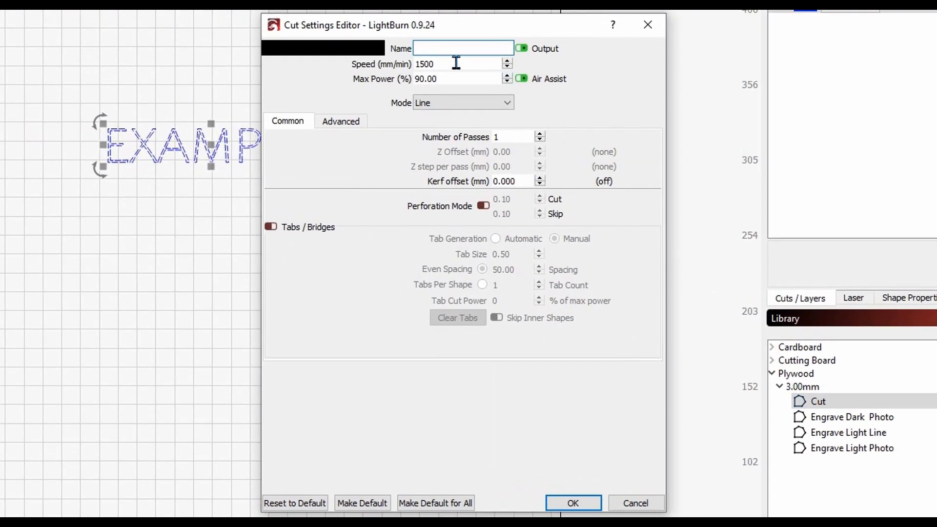
drag(456, 63, 385, 93)
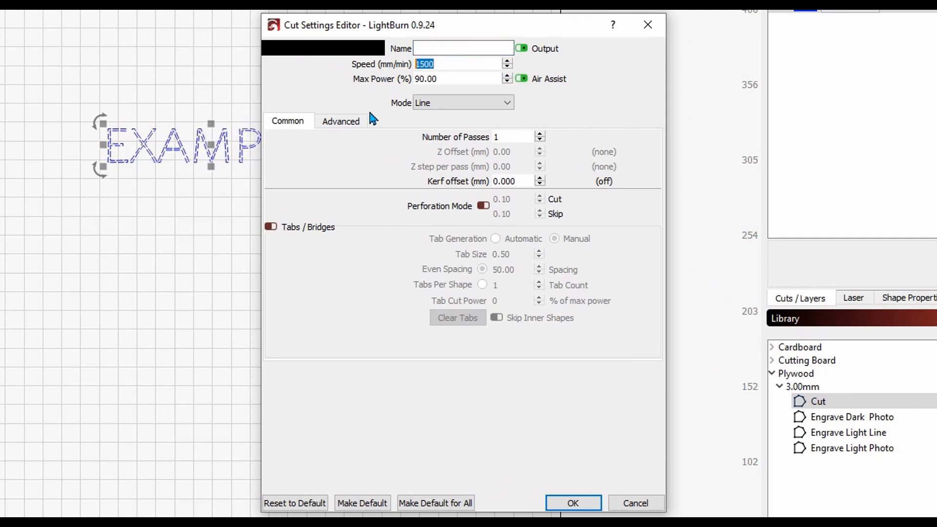
text(500)
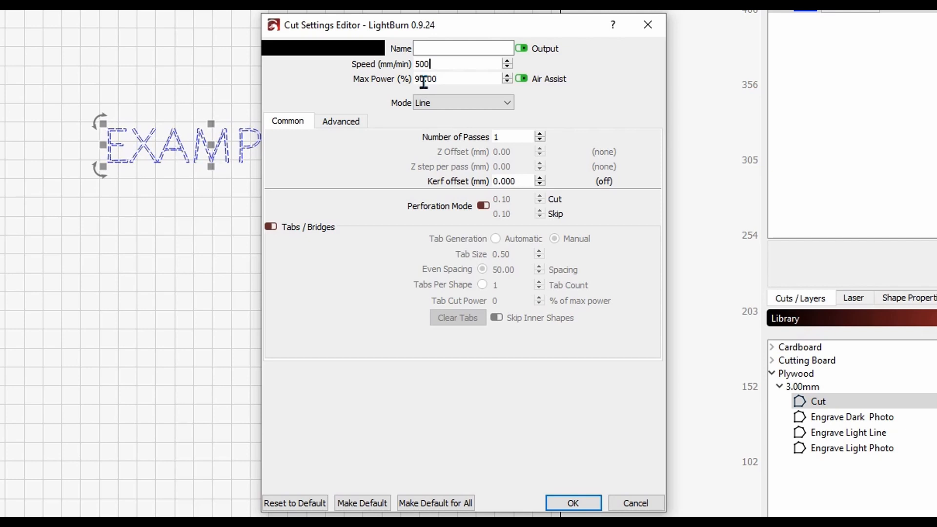
key(Tab)
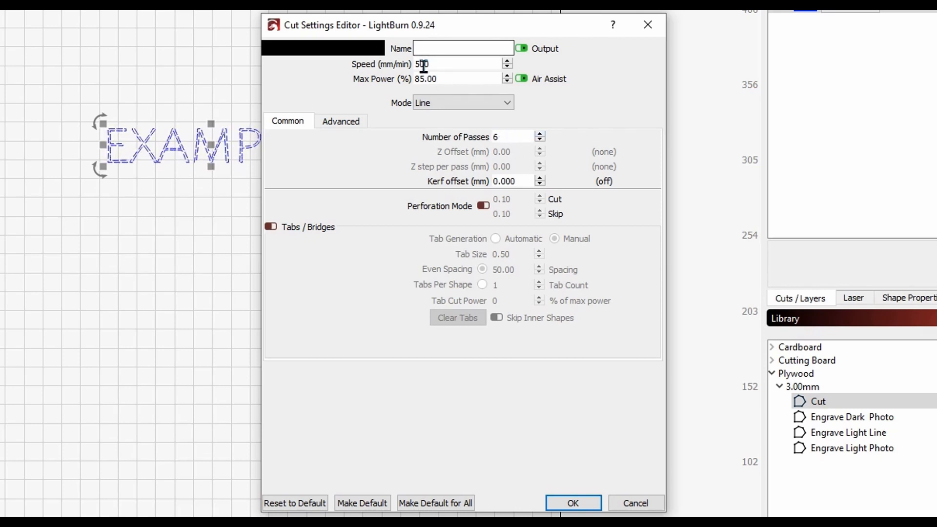
click(572, 504)
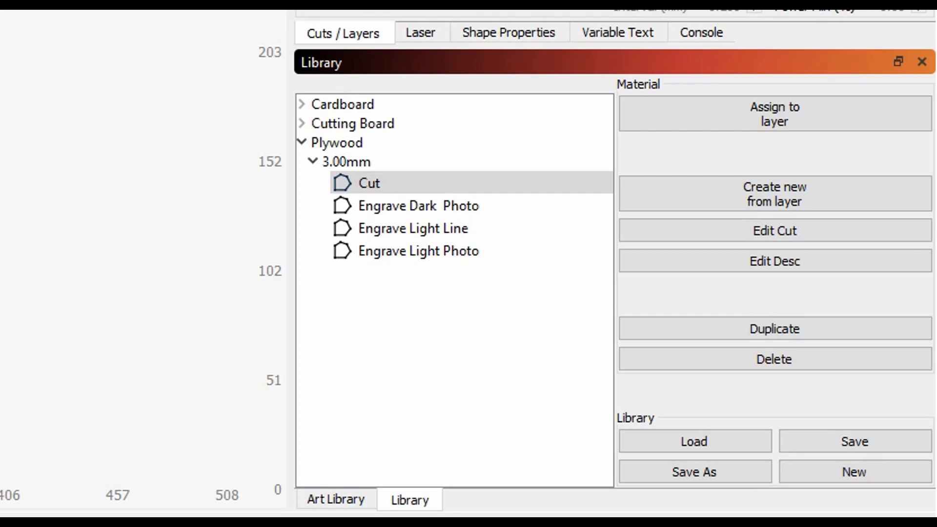
- Assign the Cut preset under 3.00 mm Plywood to the layer and deselect the EXAMPLE text
click(301, 143)
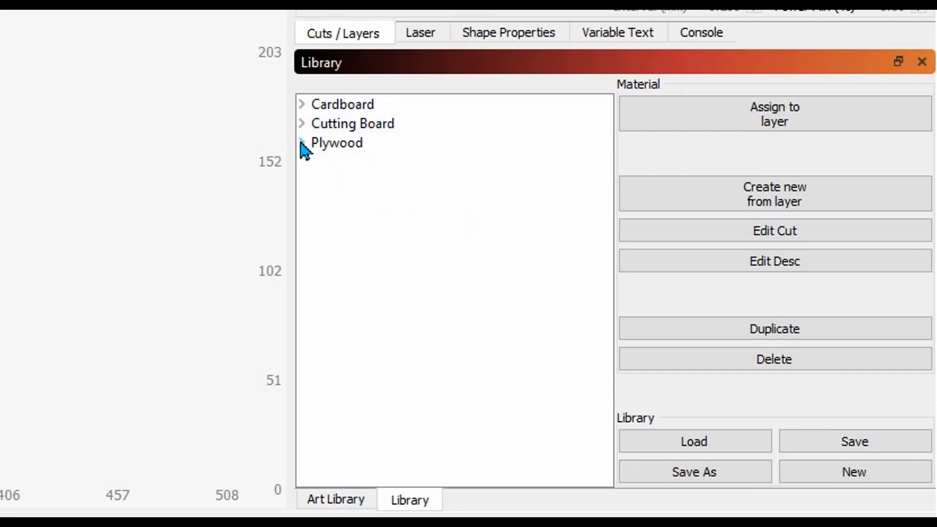
click(302, 143)
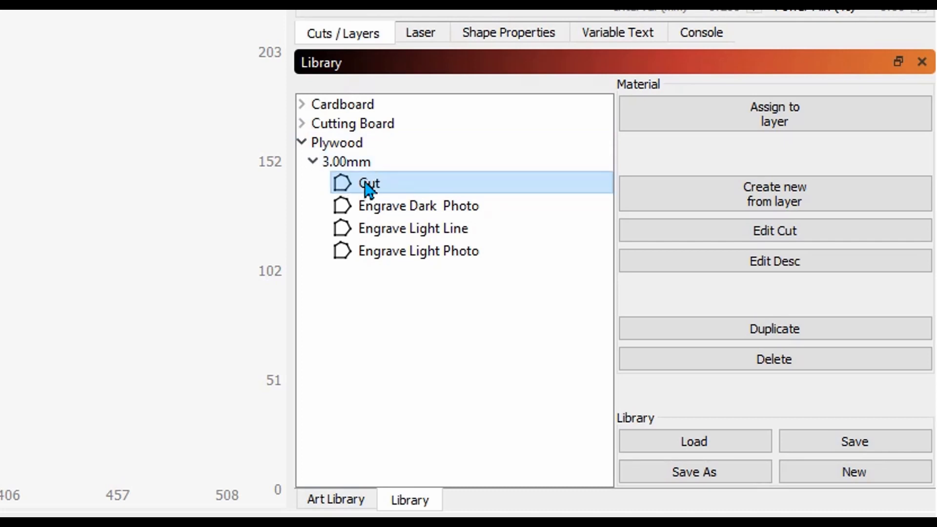
click(757, 128)
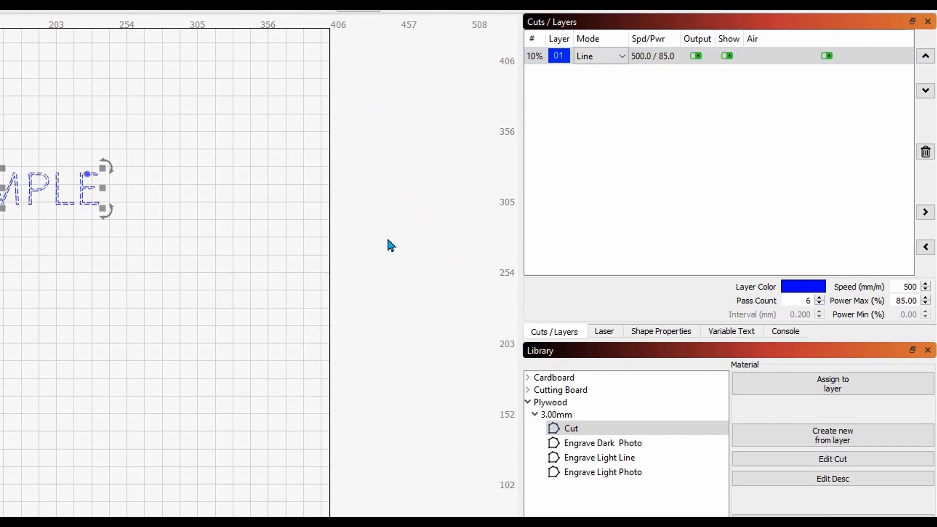
click(393, 243)
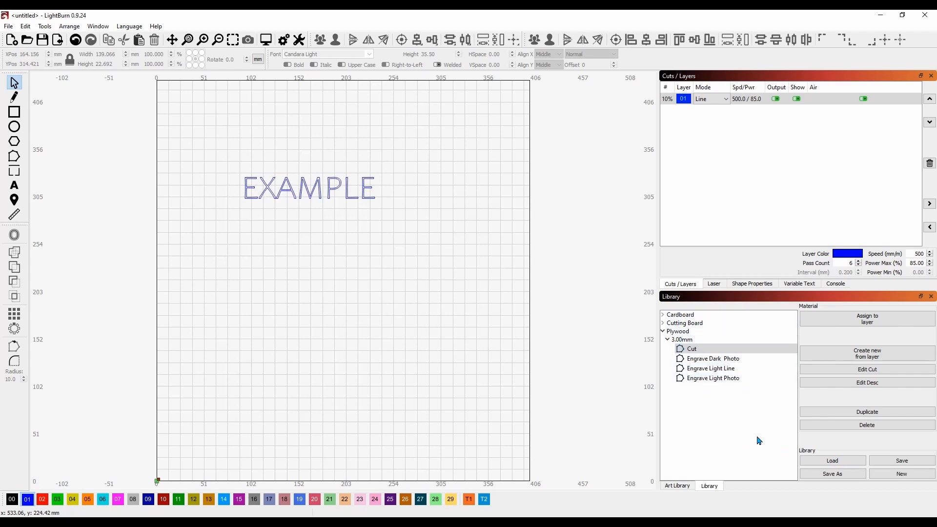
- Save the material library as a new cut library file named Example in the LightburnArt folder on the Desktop
click(832, 476)
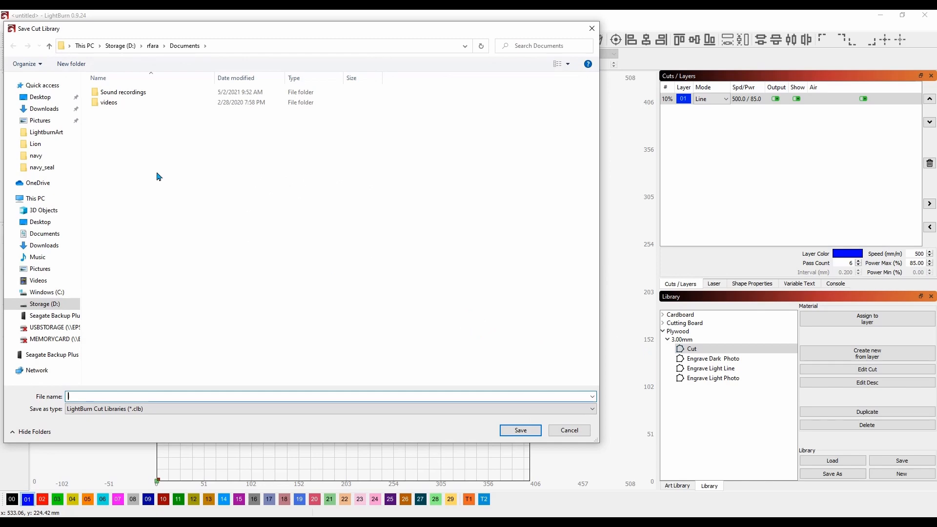
click(40, 96)
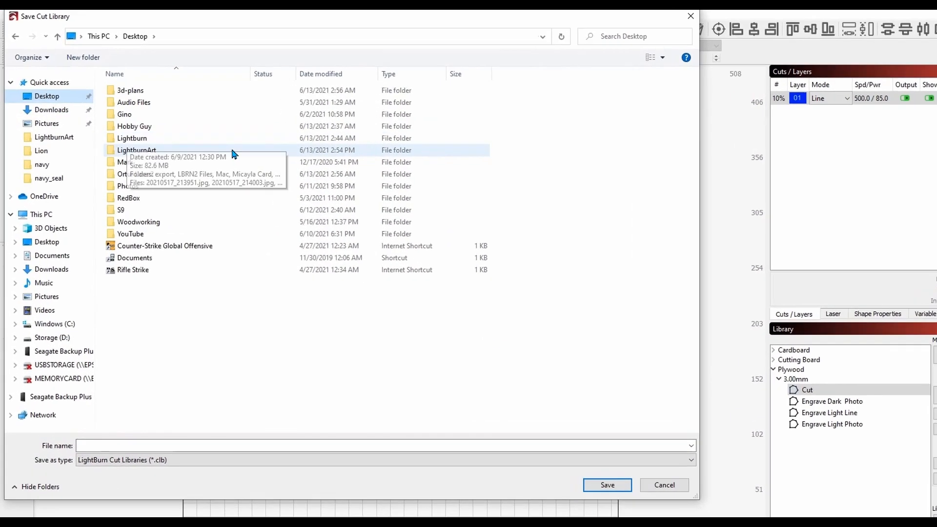
double_click(187, 150)
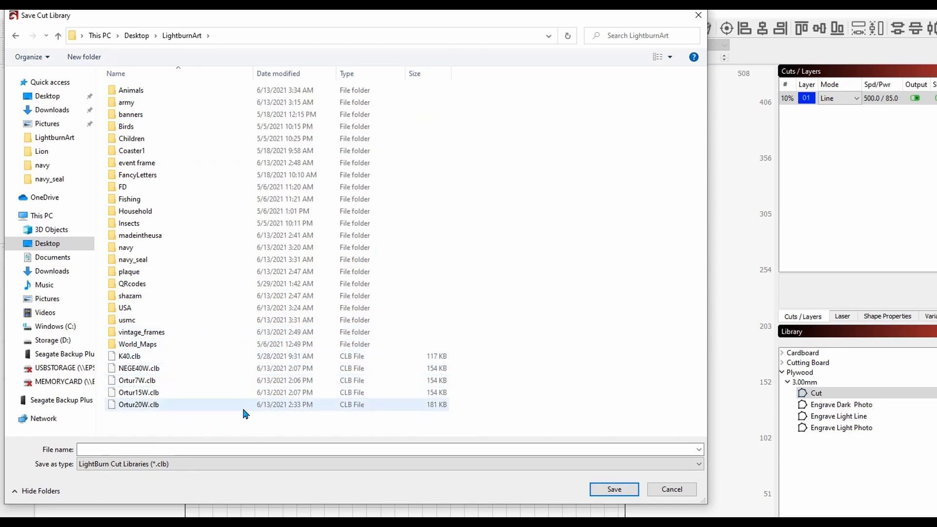
click(192, 450)
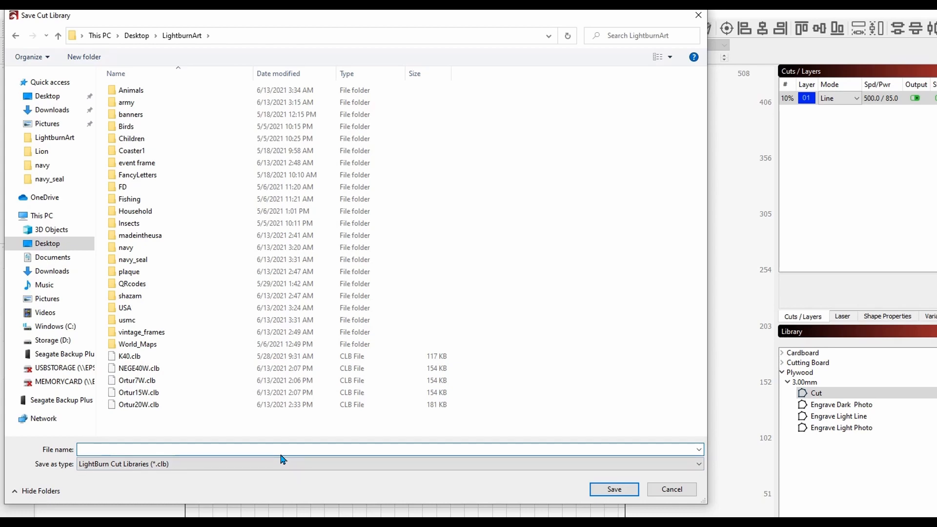
text(Example)
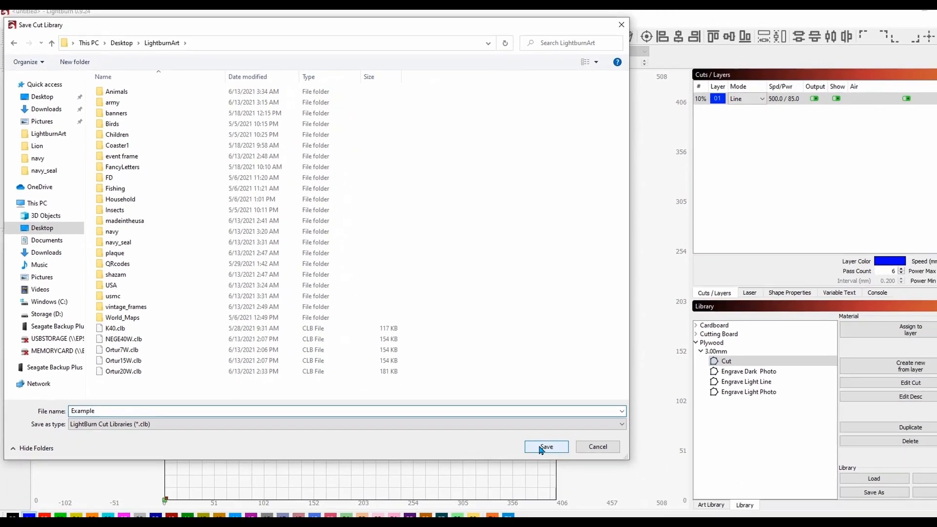
click(605, 489)
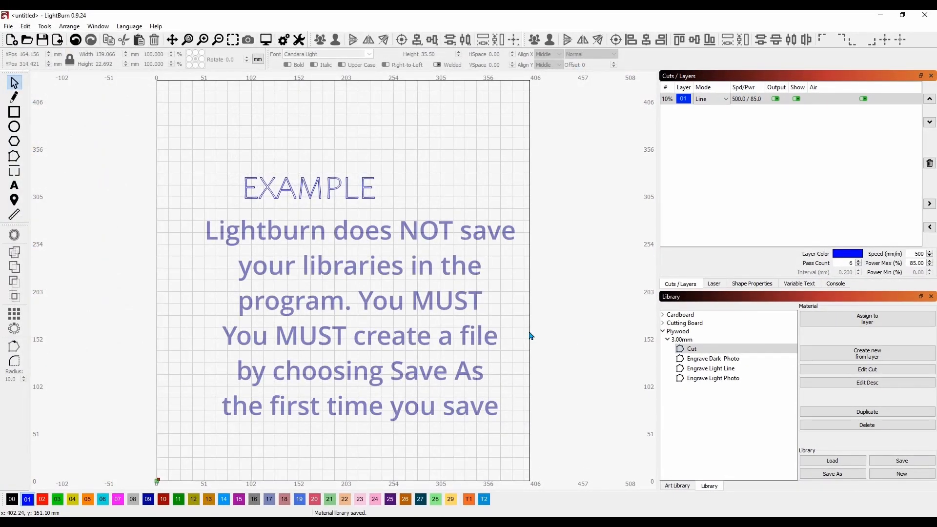
- Start a new empty library, and load Example.clb from the LightburnArt folder on the Desktop
click(901, 474)
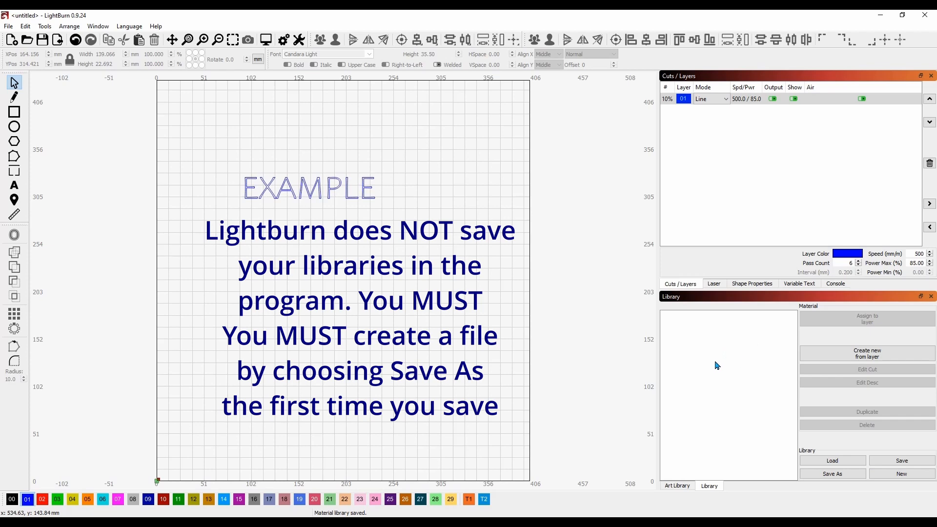
click(840, 462)
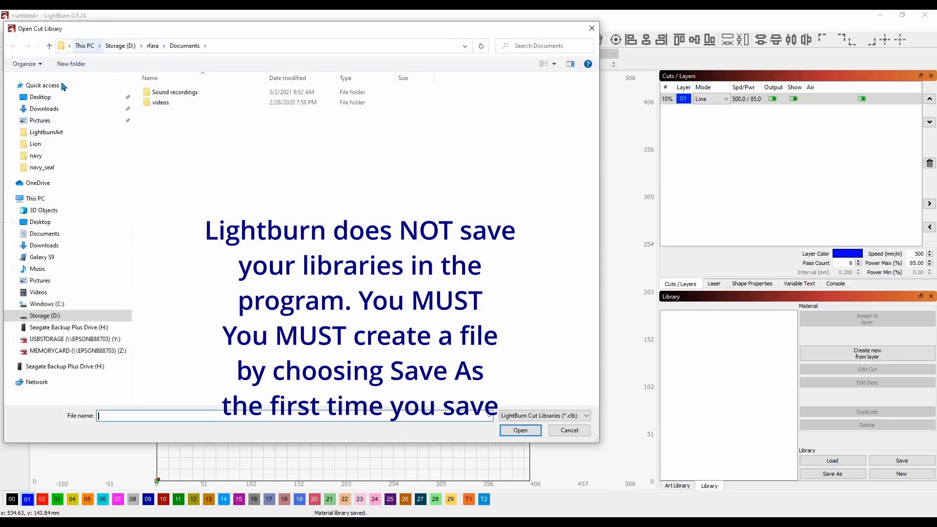
click(46, 97)
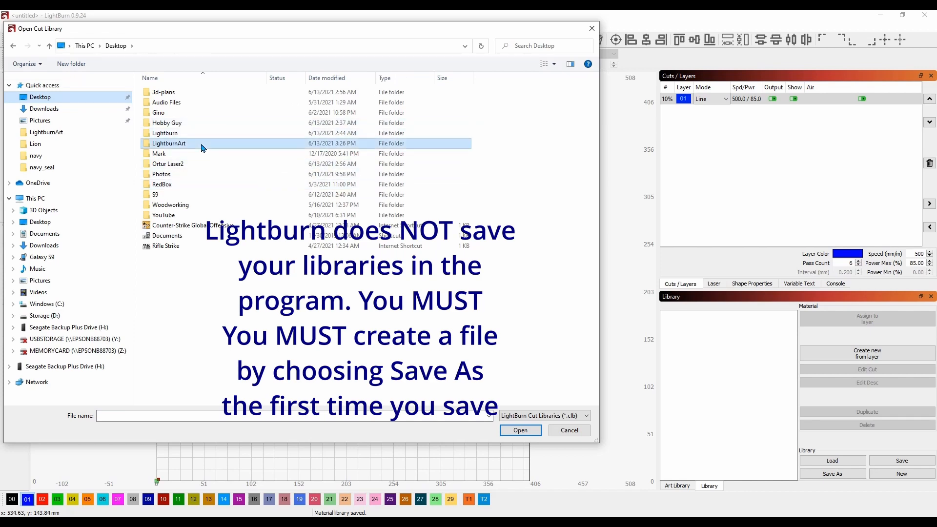
double_click(207, 142)
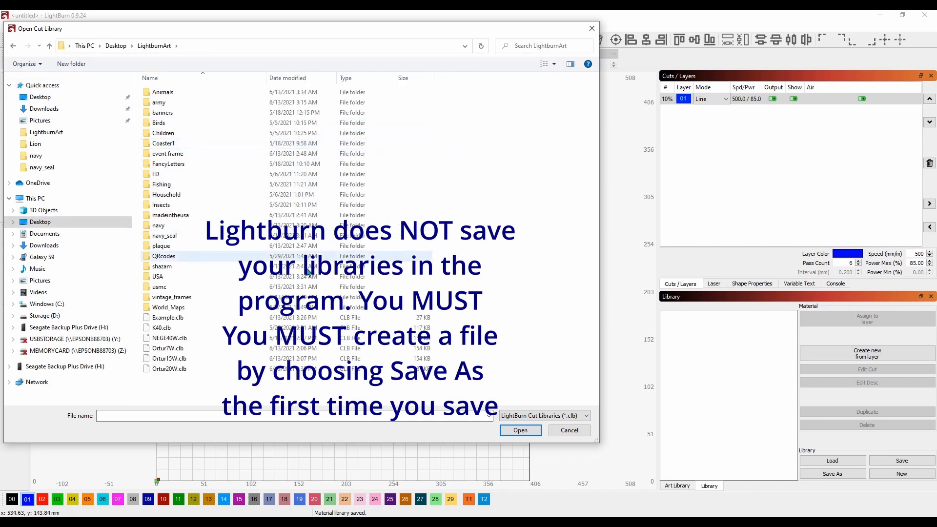
click(199, 318)
double_click(199, 318)
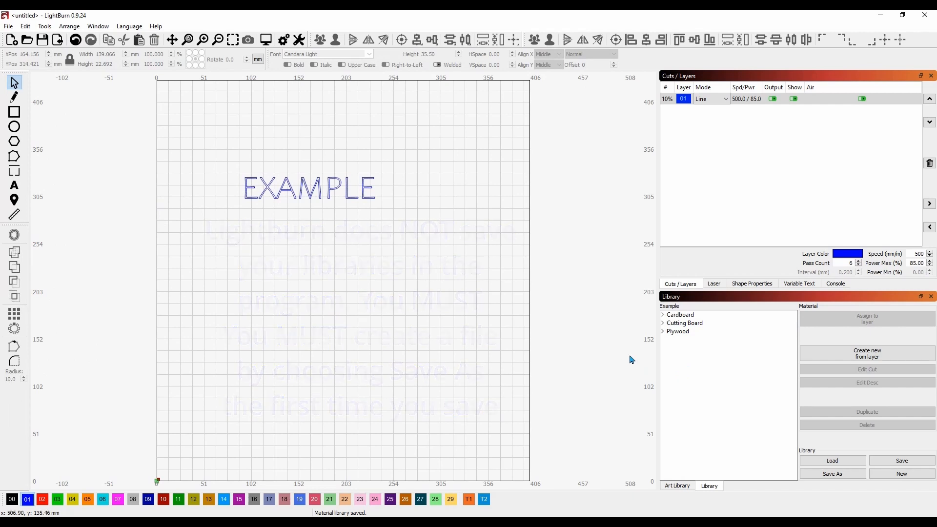
- Expand the Plywood, Cutting Board and Cardboard materials to examine the thickness entries in the loaded library
click(664, 333)
click(663, 324)
click(663, 315)
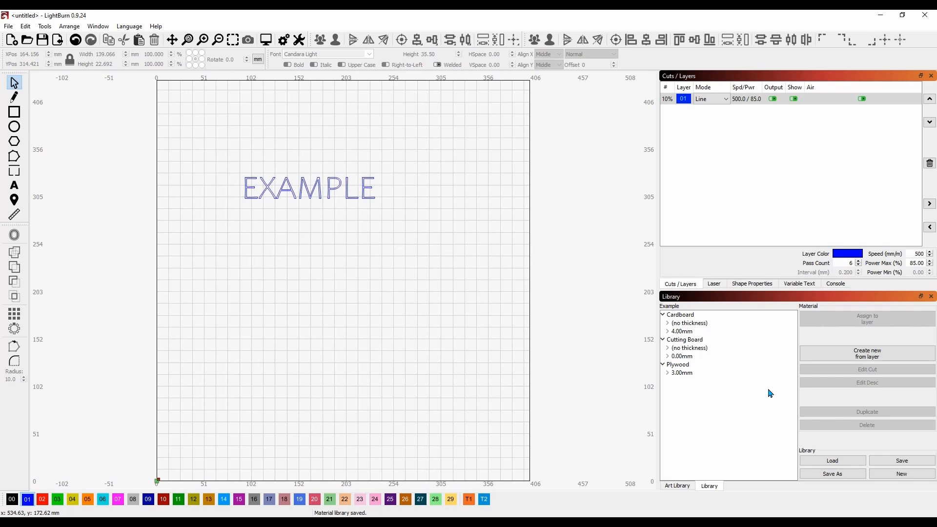
- Load the Ortur20W.clb library and assign its Engrave preset under 0.00 mm Slate Tiles to the layer
click(829, 461)
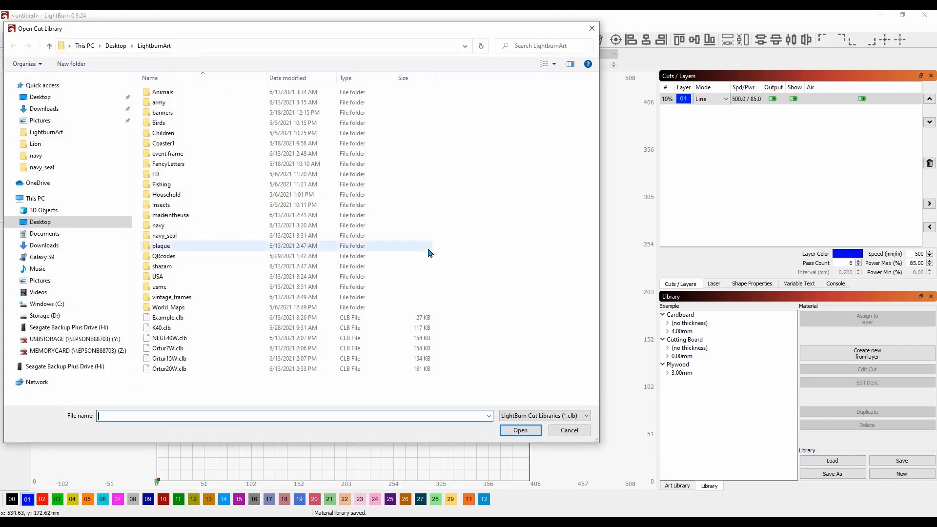
double_click(188, 369)
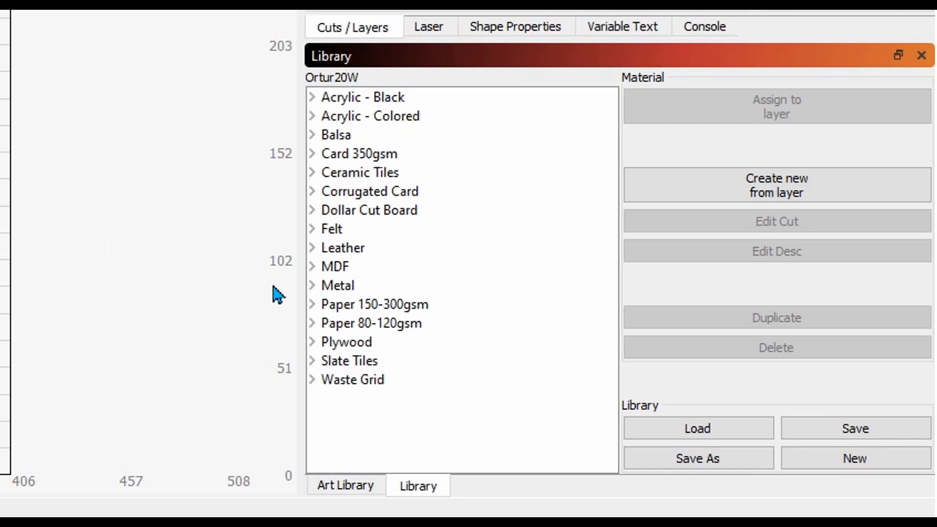
click(313, 364)
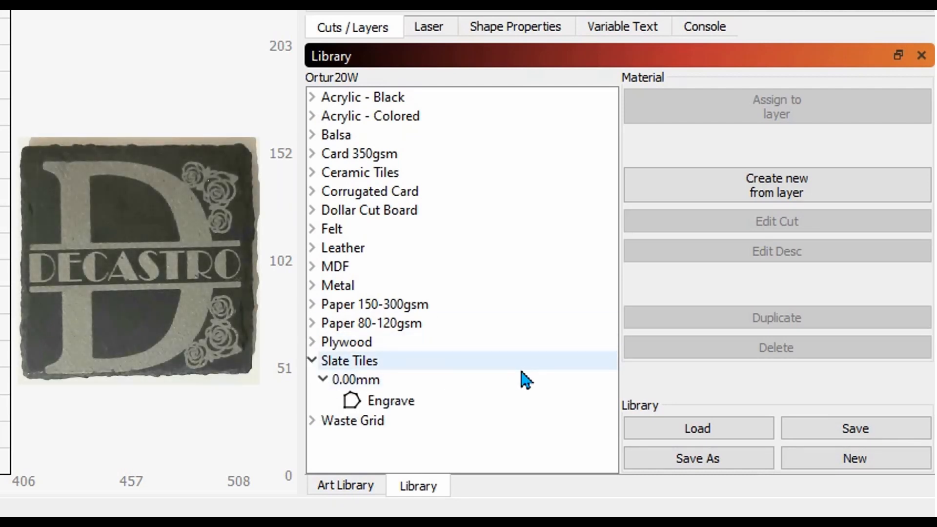
click(414, 408)
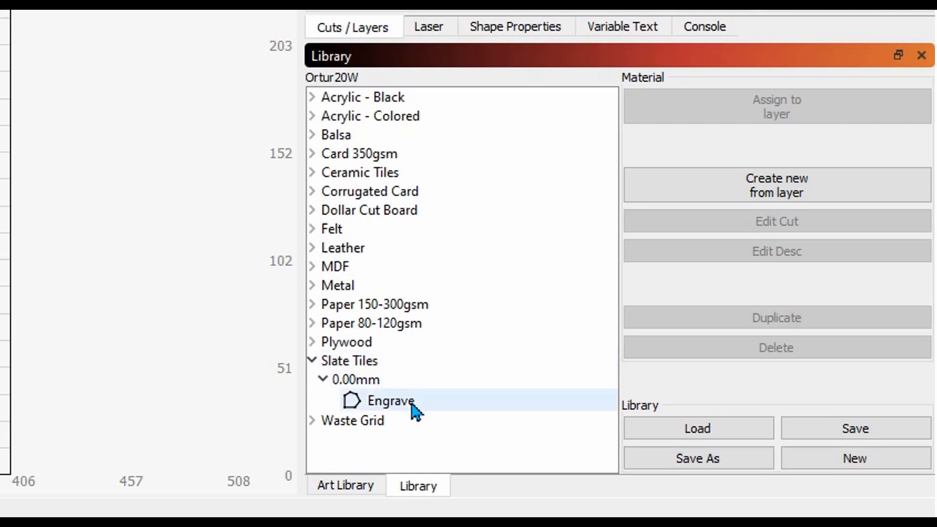
click(738, 108)
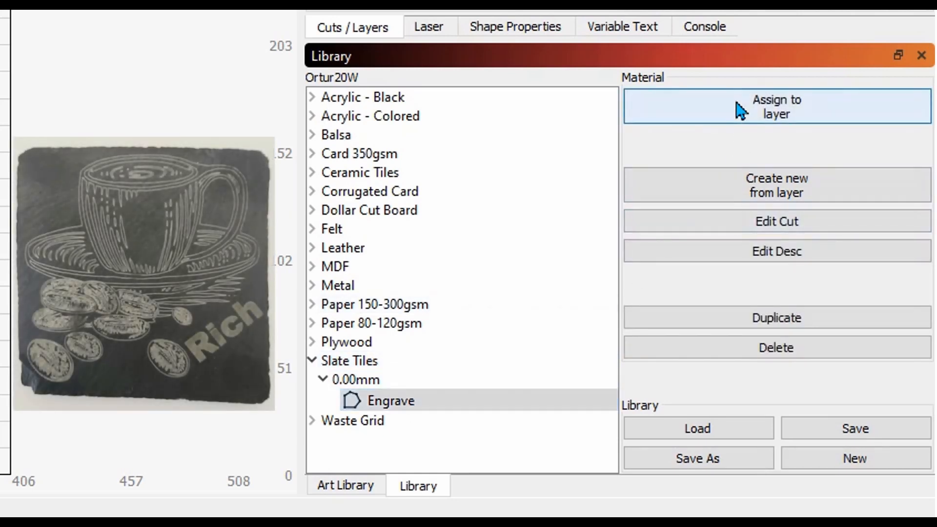